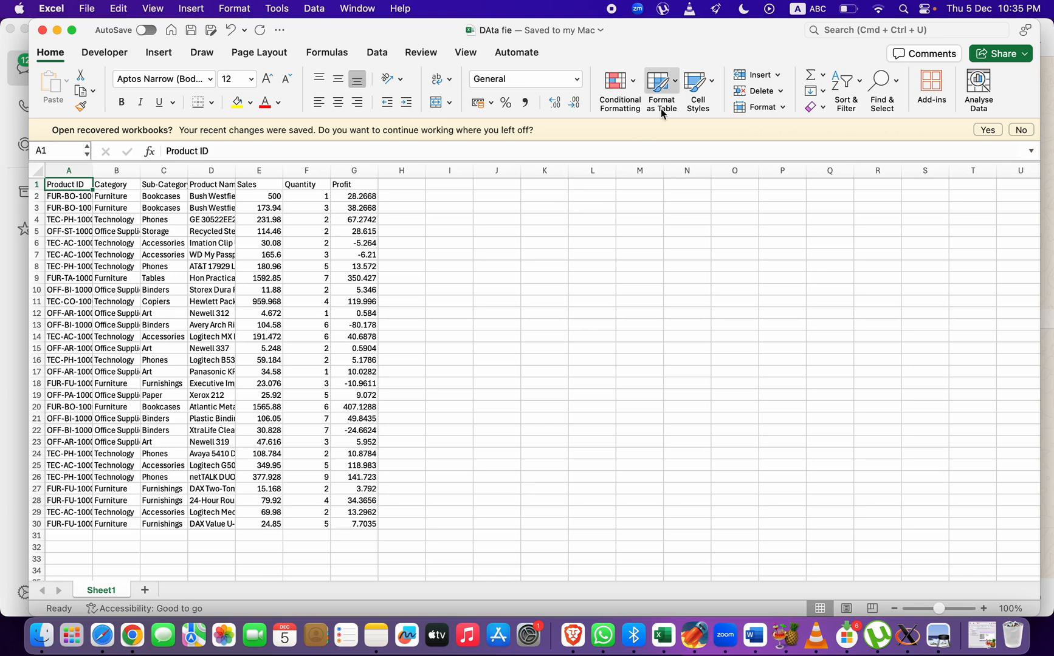
Format the data range A1:G30 as a table with headers, using the blue style in the second Medium row
left_click(205, 270)
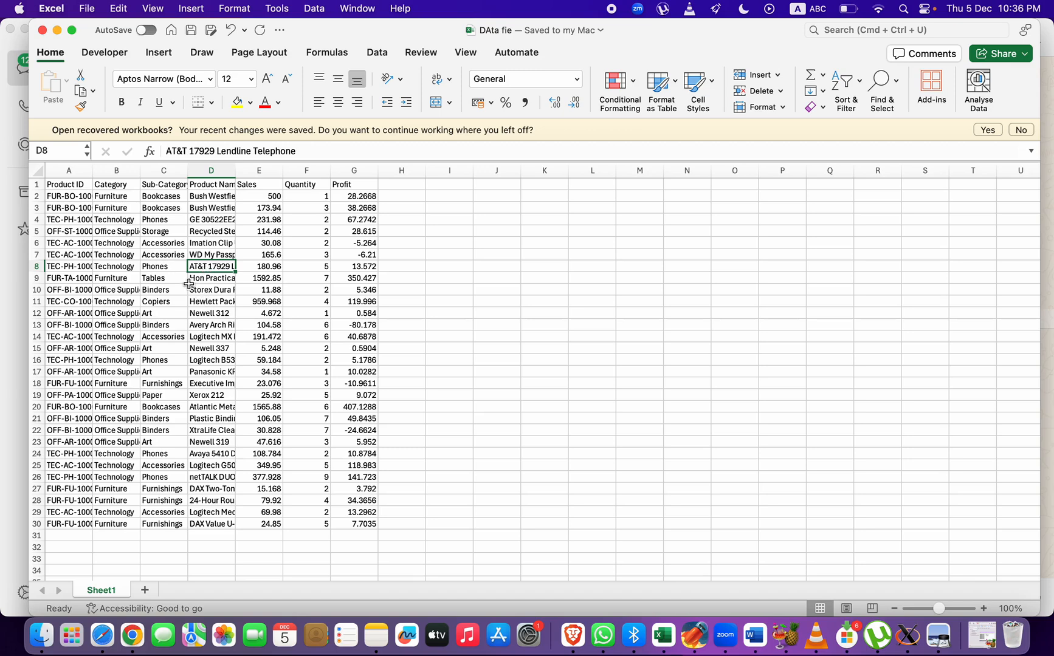
key("super+a")
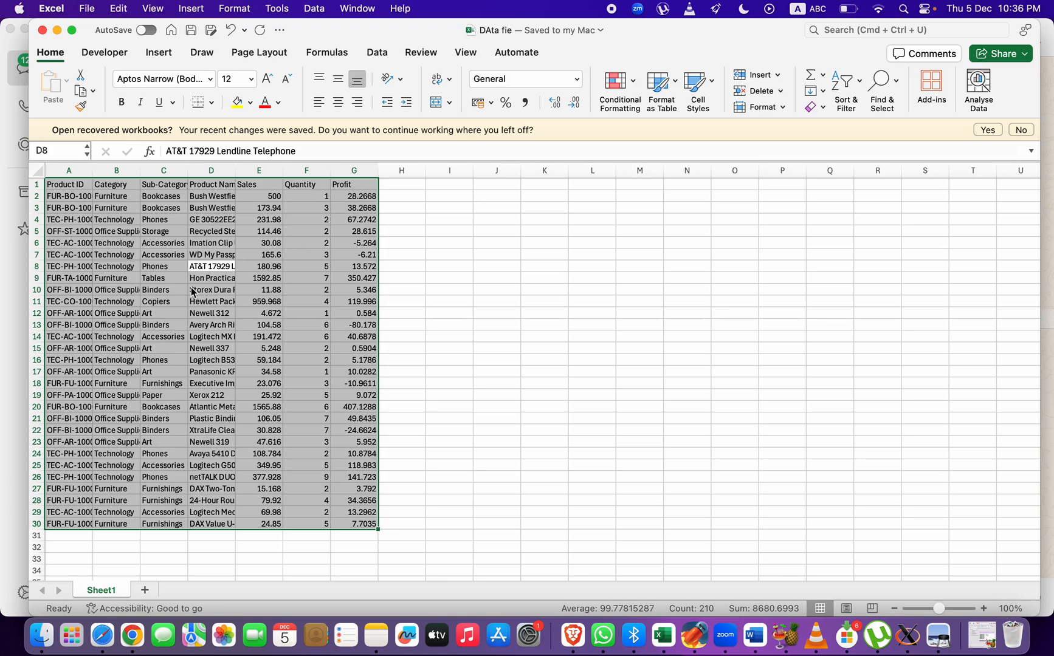
left_click(668, 80)
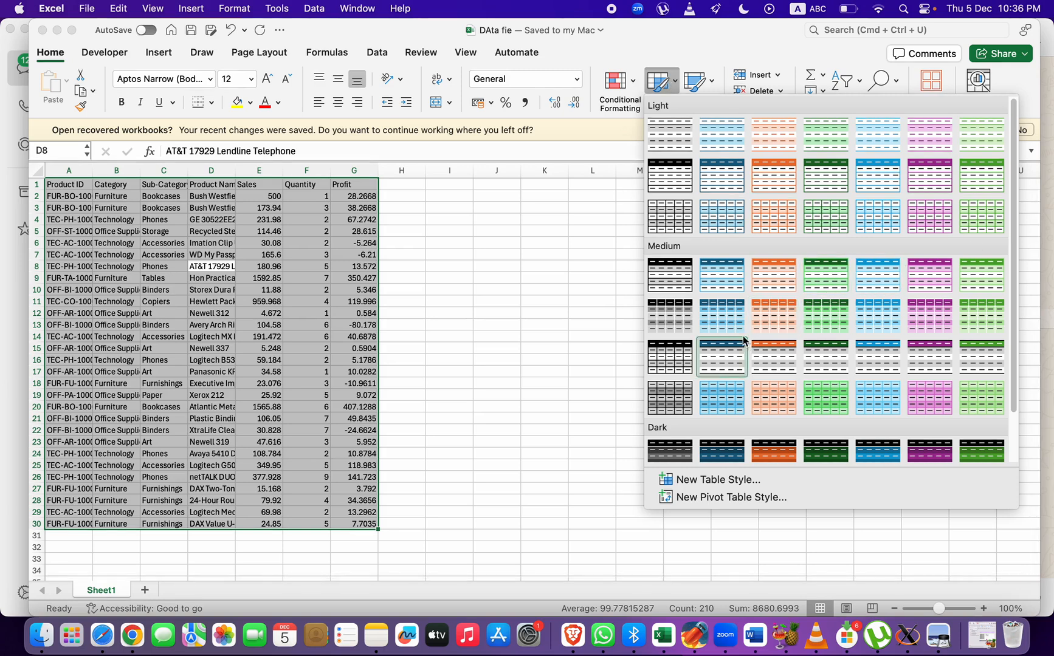
left_click(734, 315)
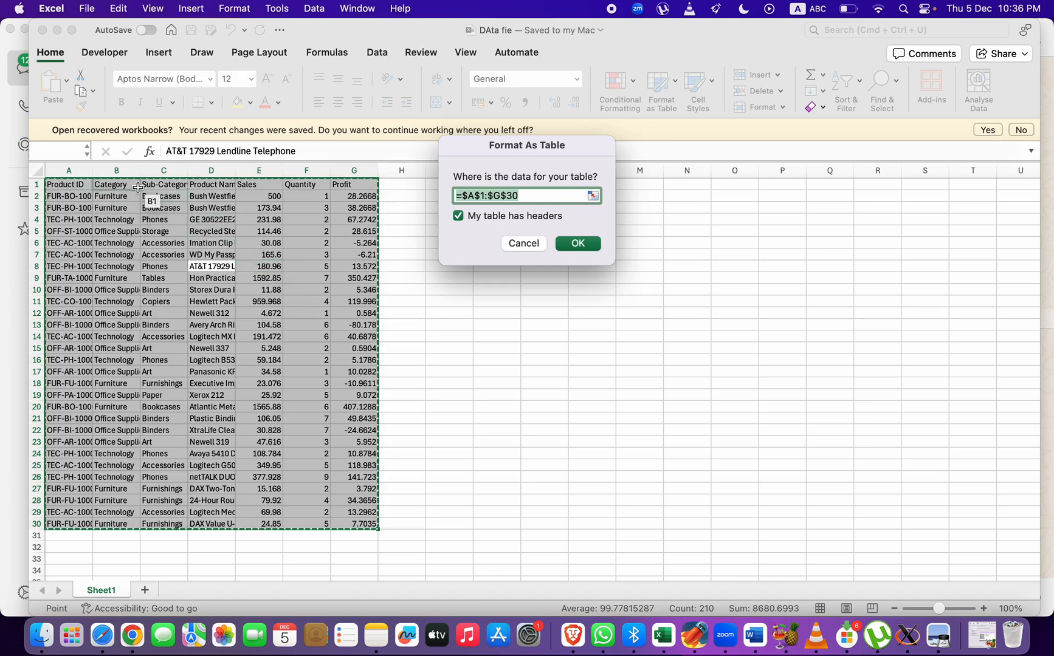
left_click(578, 244)
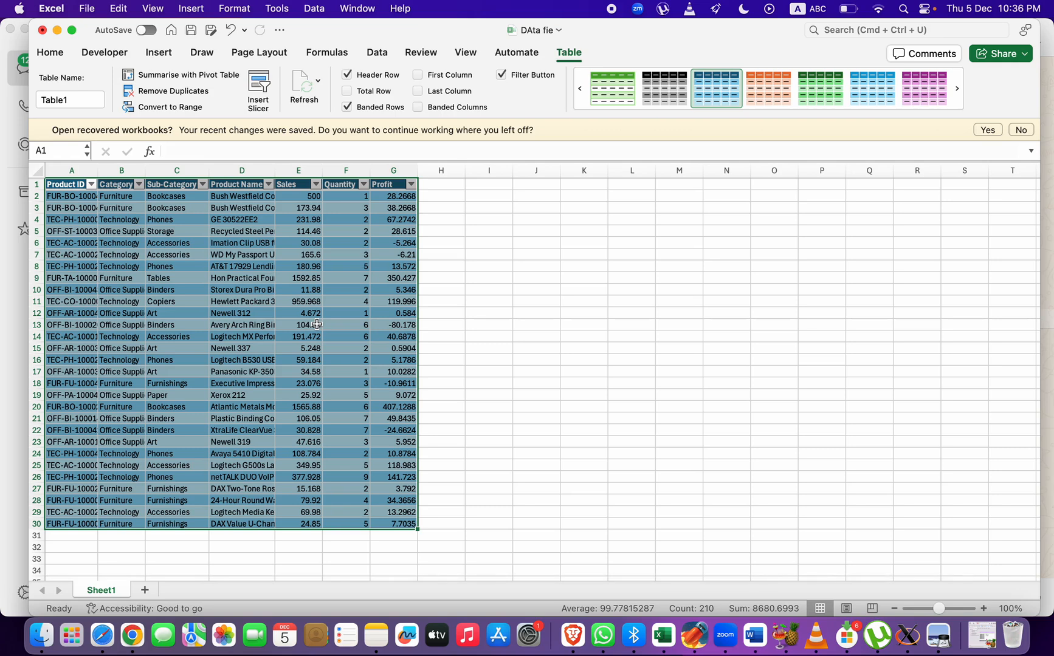
Enter the test text "flkjfklsj" in cell A31, directly below the table's last row
scroll(255, 376, "down", 5)
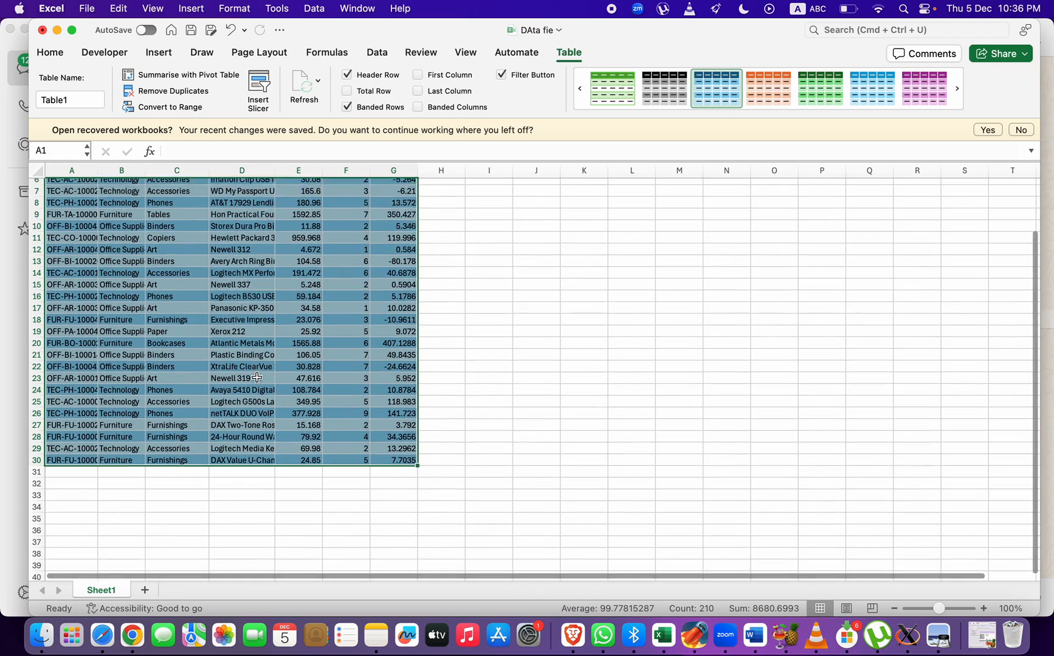
left_click(84, 430)
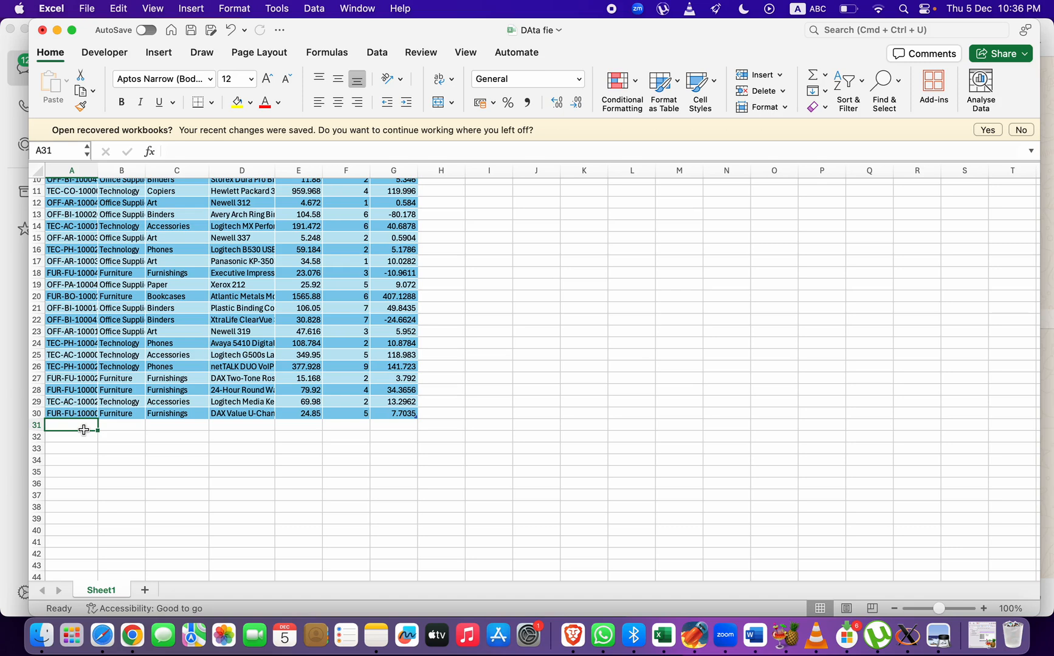
type("flkjfklsj")
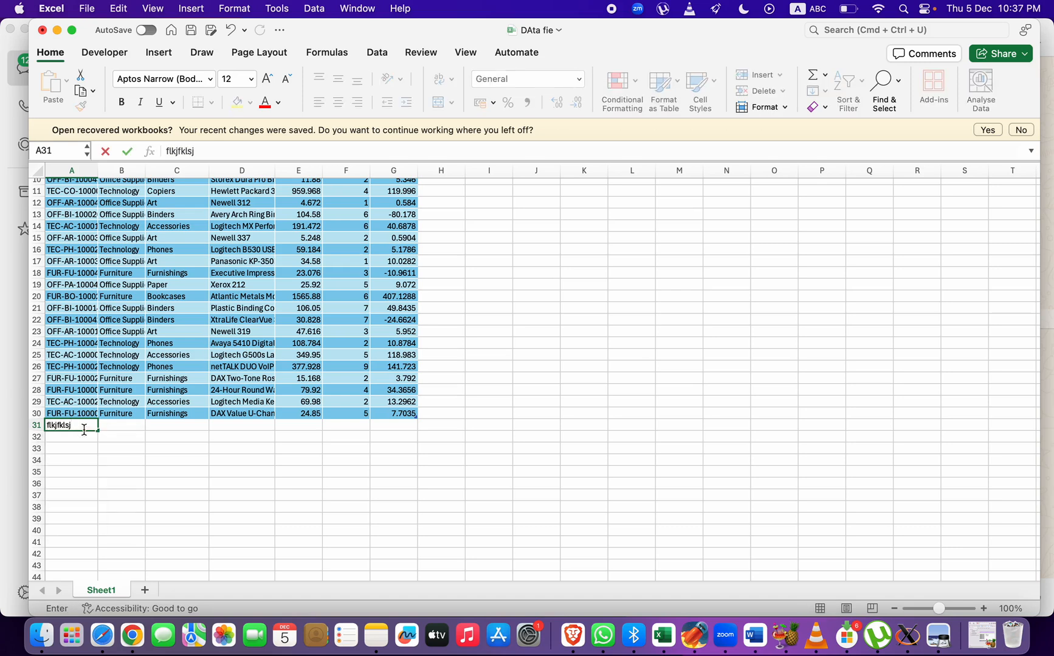
key("Return")
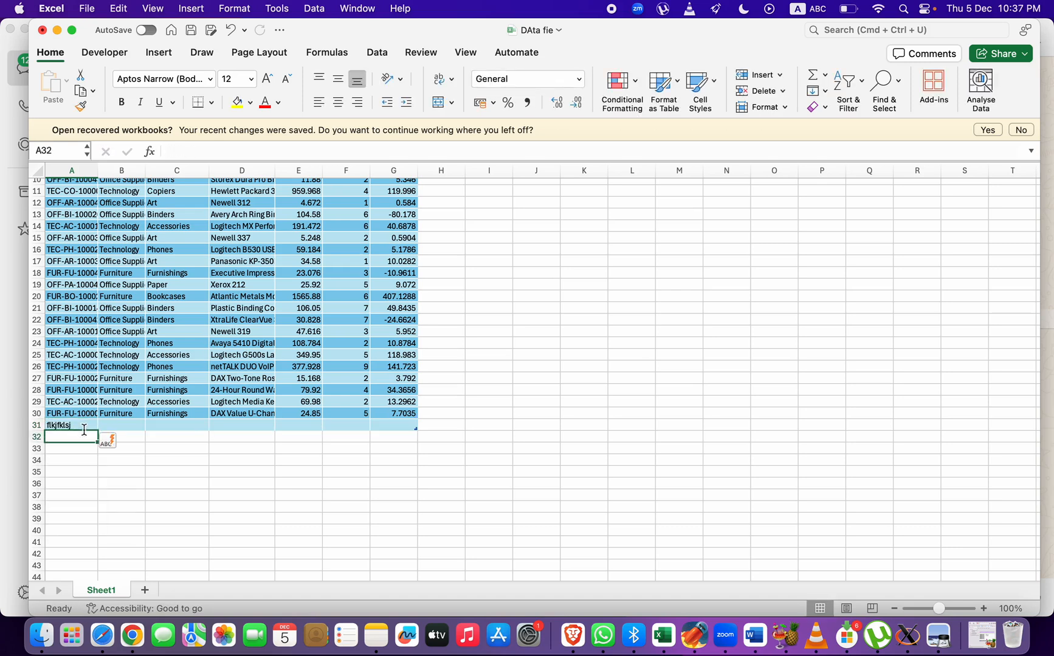
Add a column headed "Cost" in H1, directly beside the Profit column
scroll(243, 334, "up", 3)
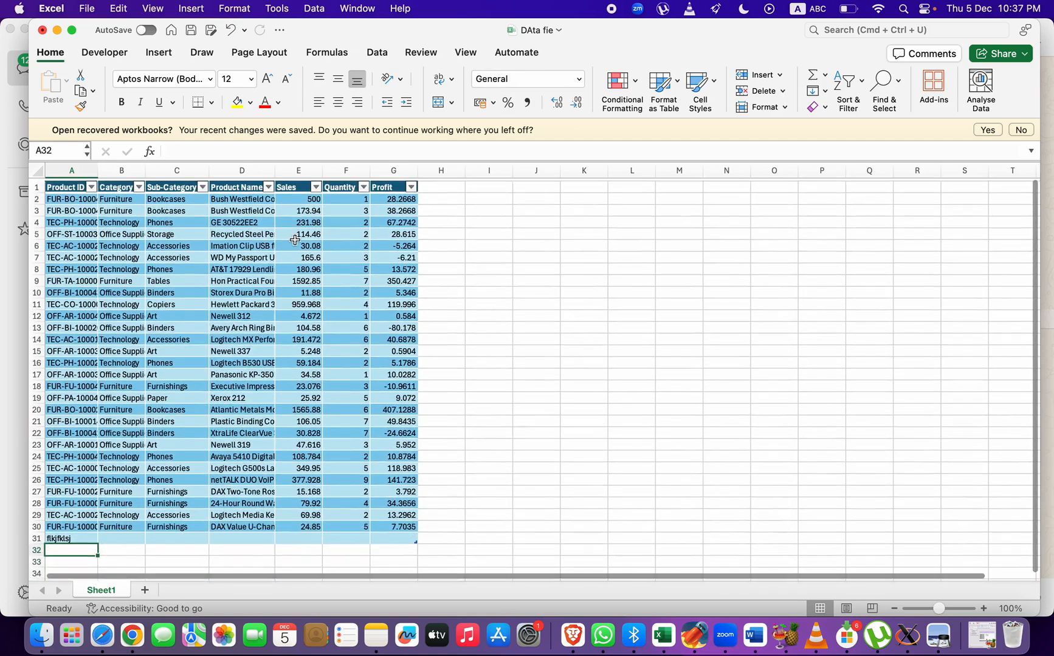
scroll(428, 222, "right", 2)
scroll(429, 223, "right", 1)
left_click(342, 185)
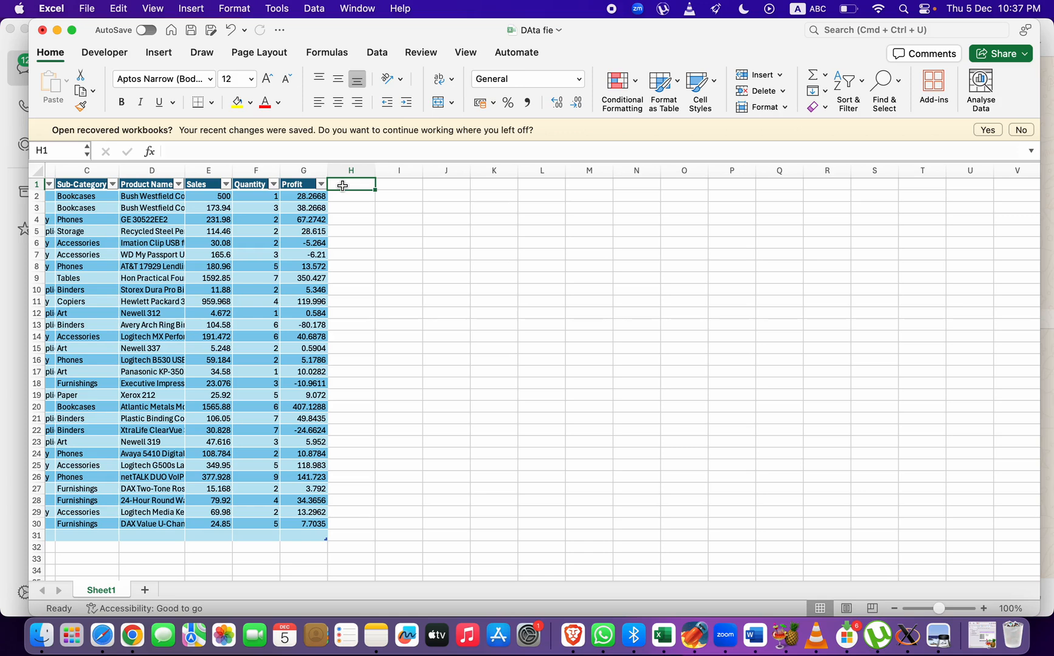
type("Cost")
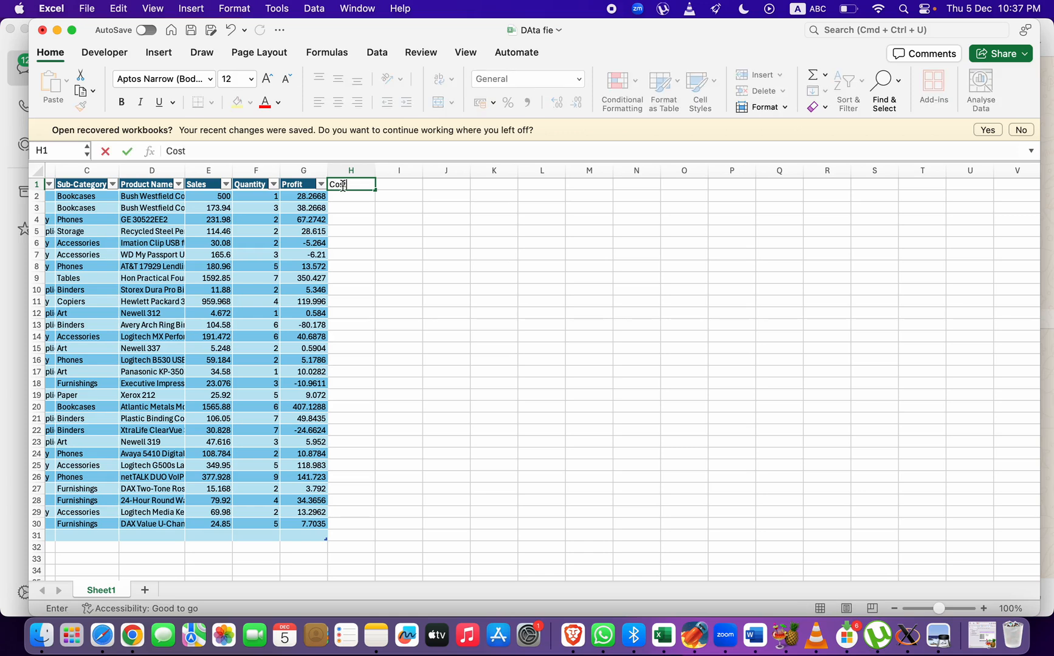
key("Return")
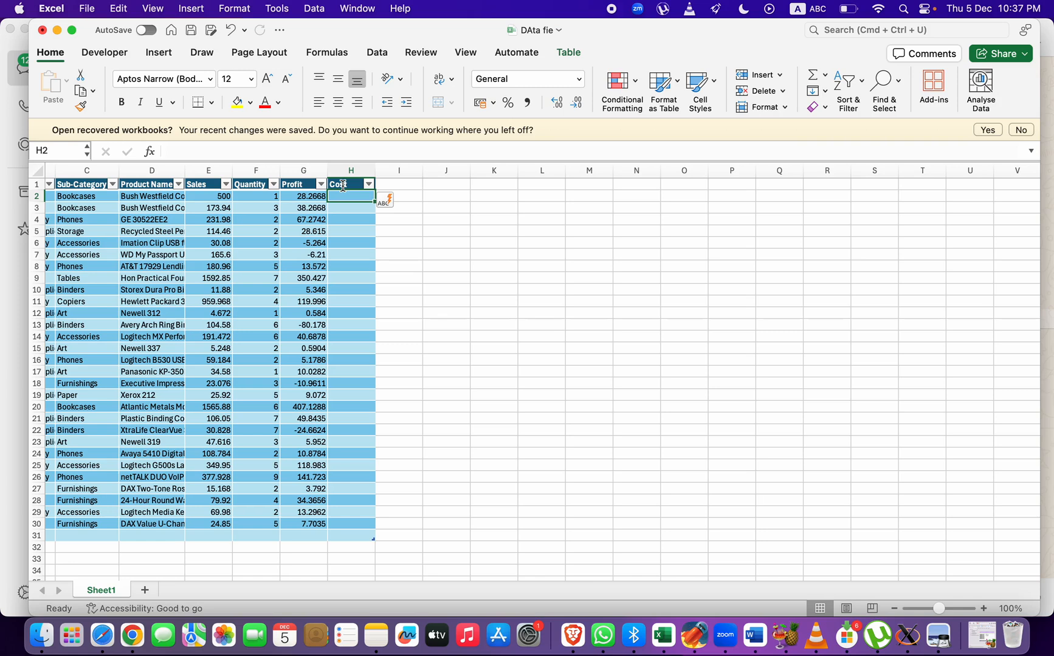
type("=")
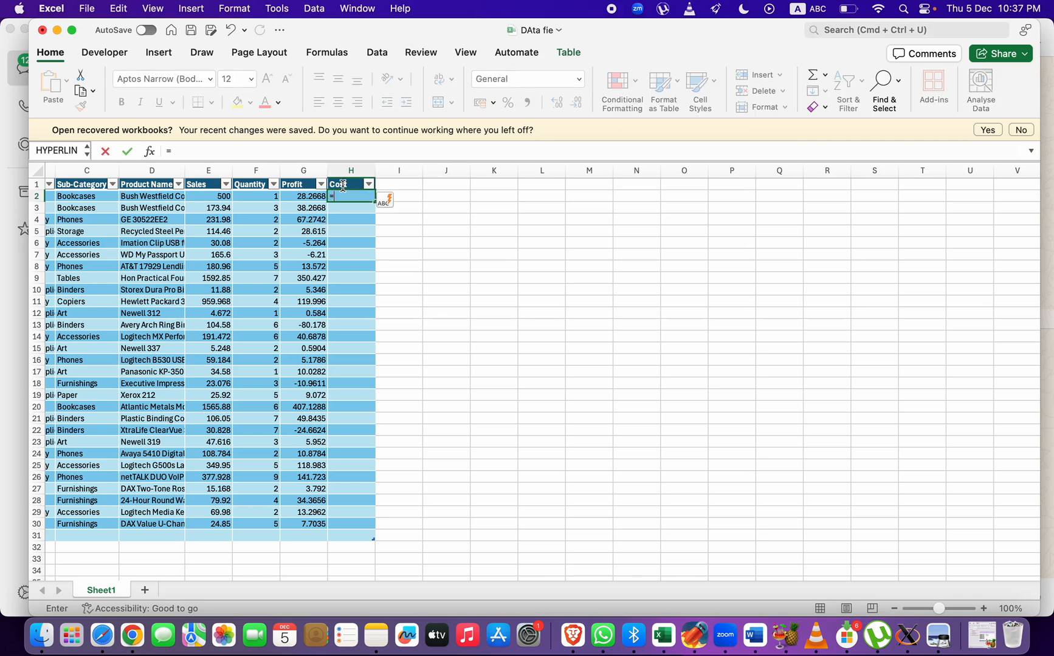
left_click(224, 197)
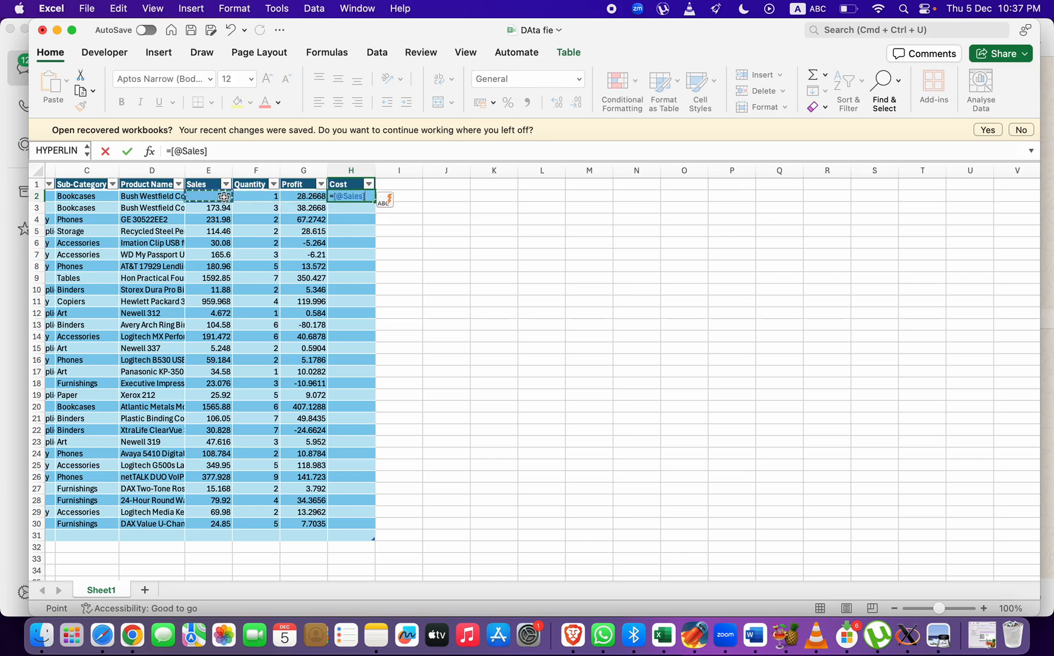
type("-[@Profit")
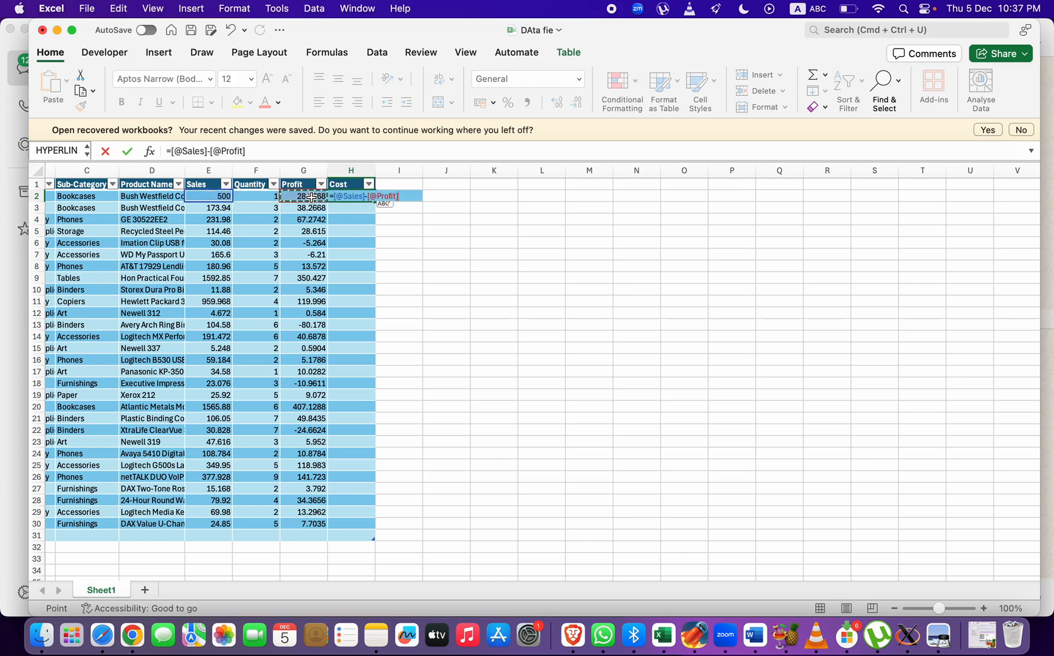
left_click(313, 198)
key("Return")
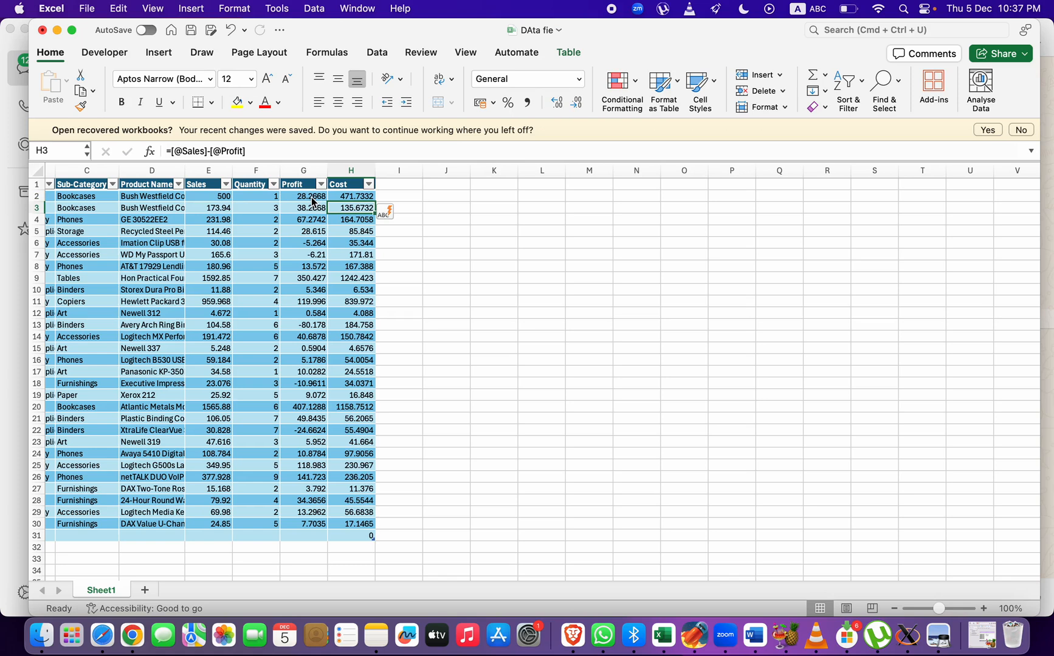
left_click(344, 195)
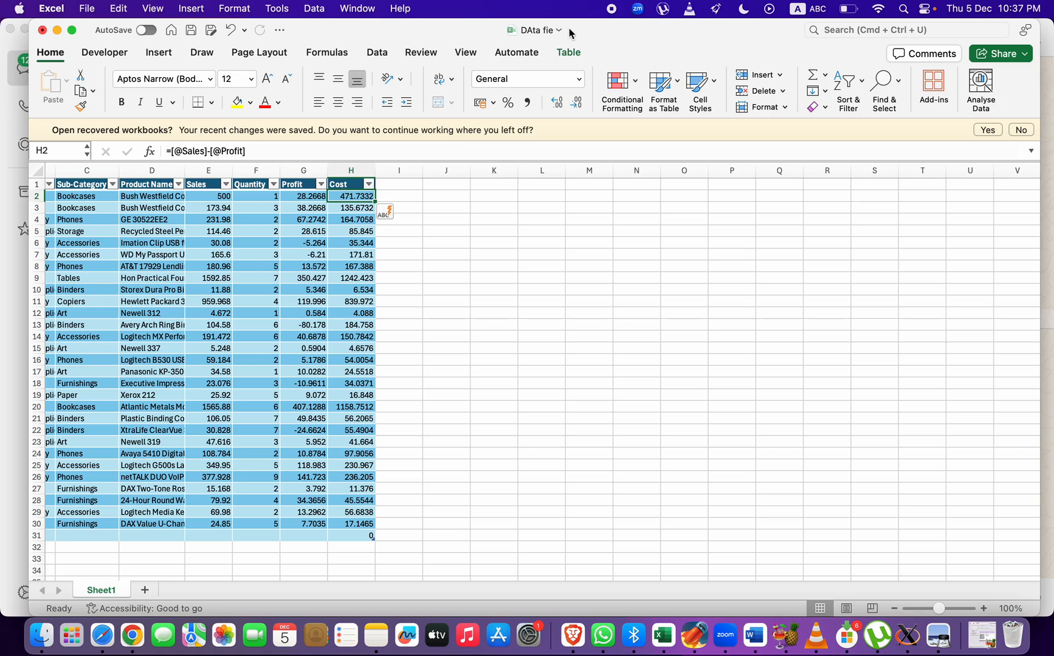
Insert a Category slicer for the table and place it in the empty area near the first rows of columns K to M
left_click(569, 53)
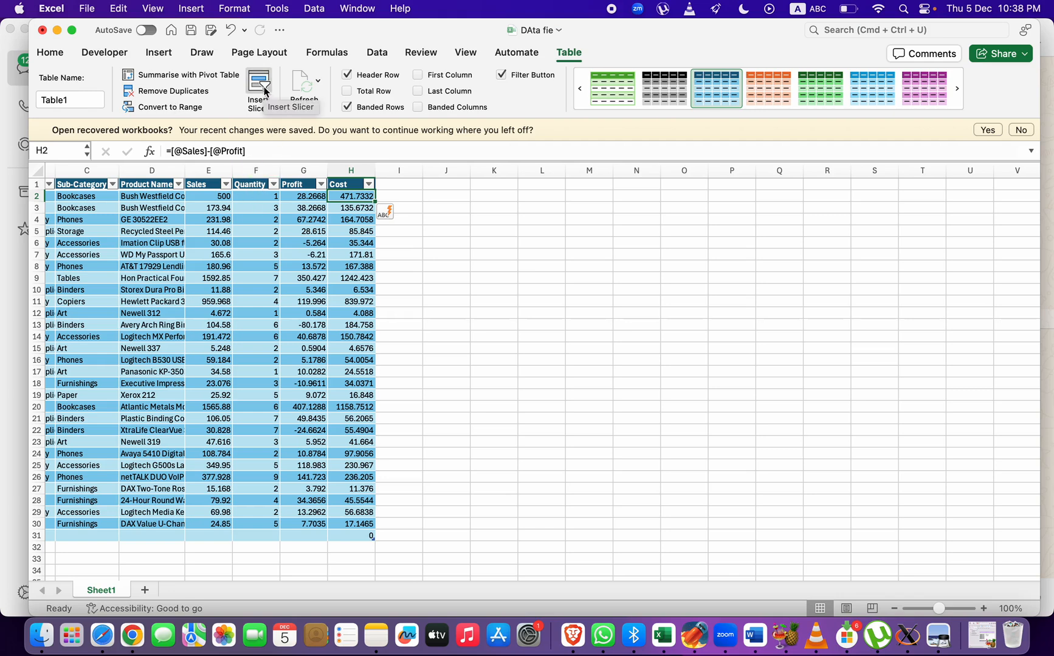
scroll(218, 138, "left", 3)
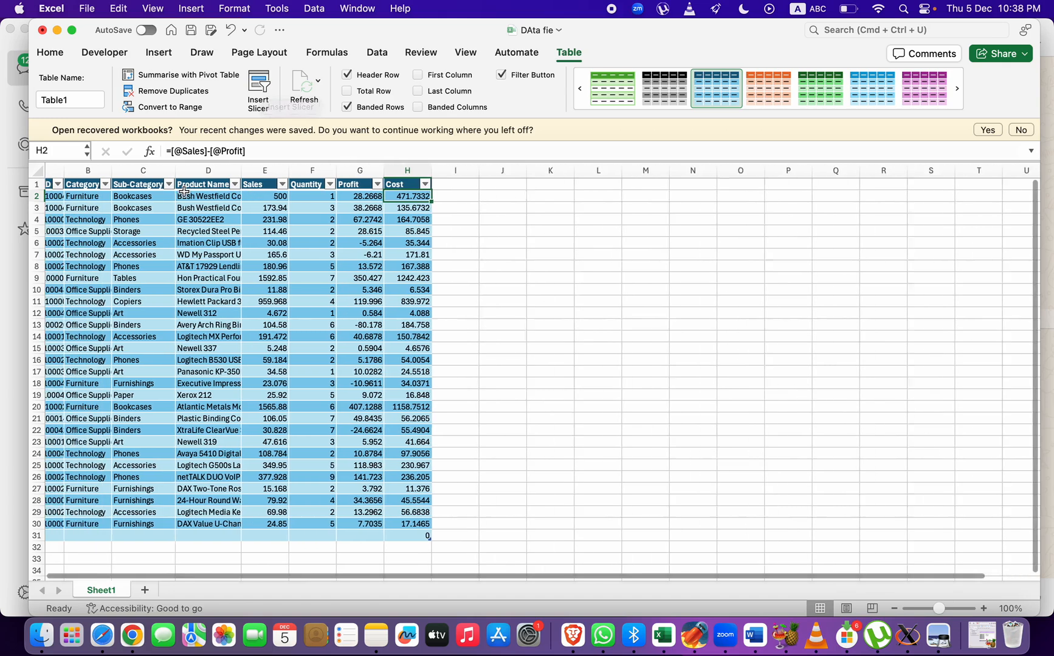
left_click(258, 90)
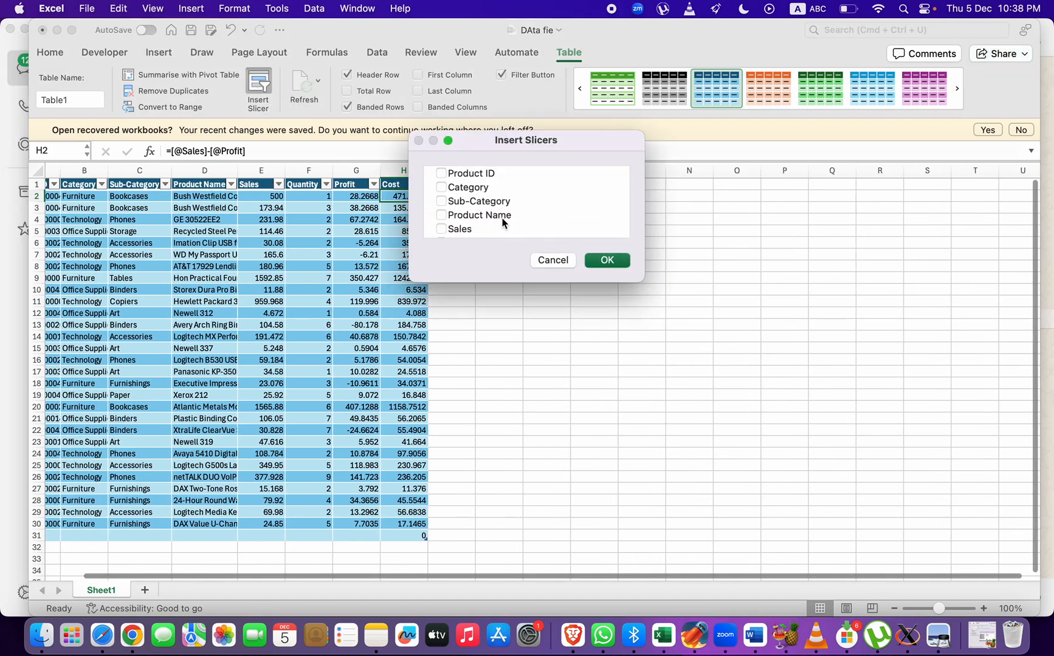
scroll(496, 215, "down", 1)
scroll(492, 215, "up", 1)
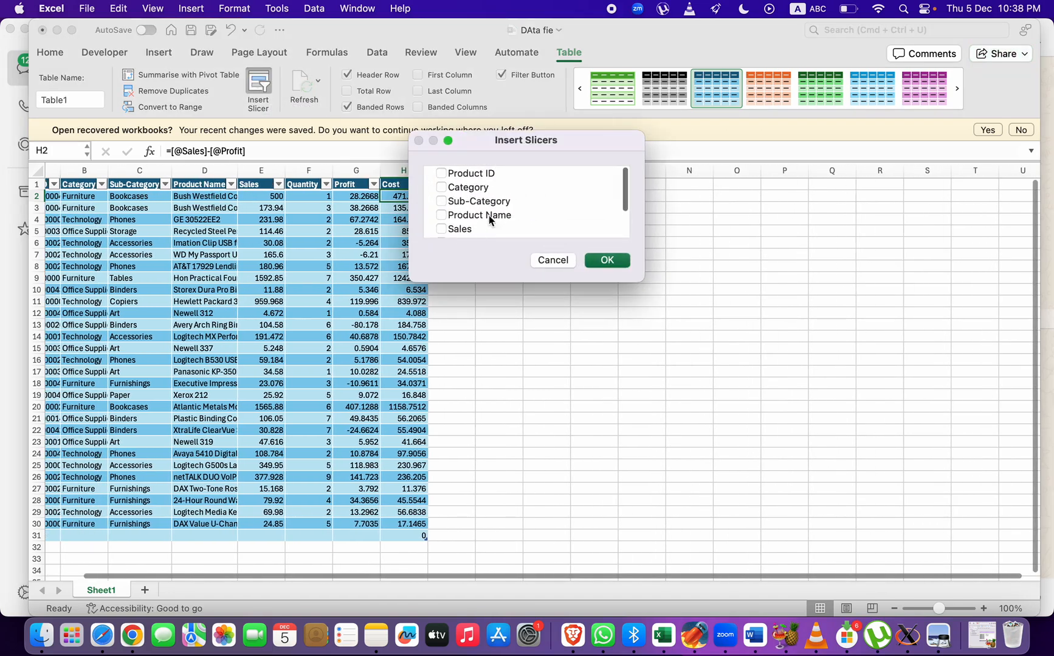
left_click(447, 191)
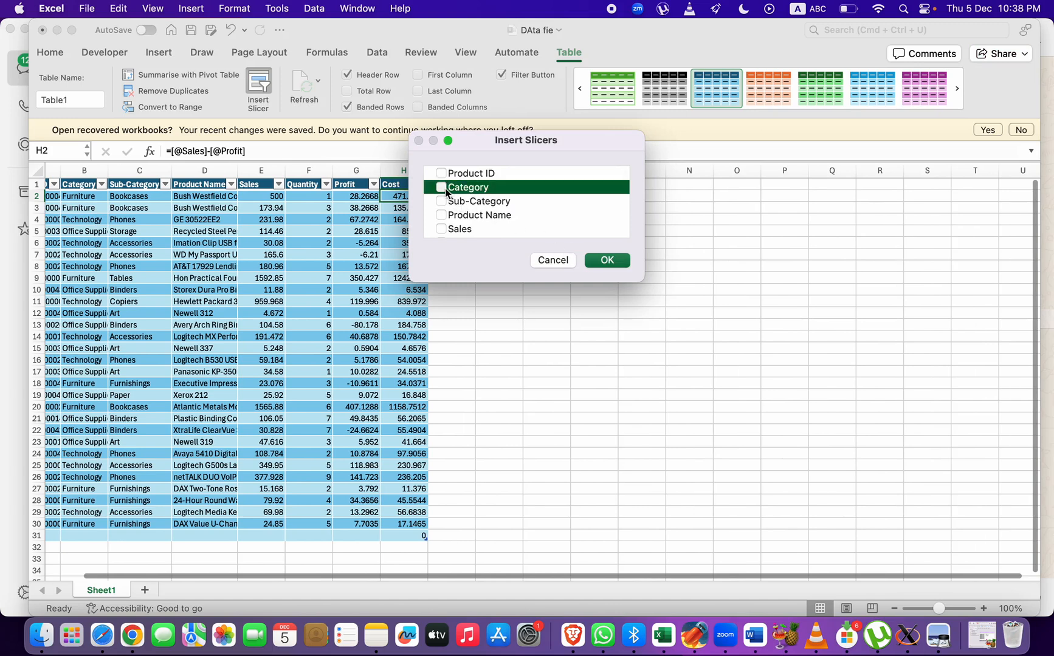
left_click(586, 259)
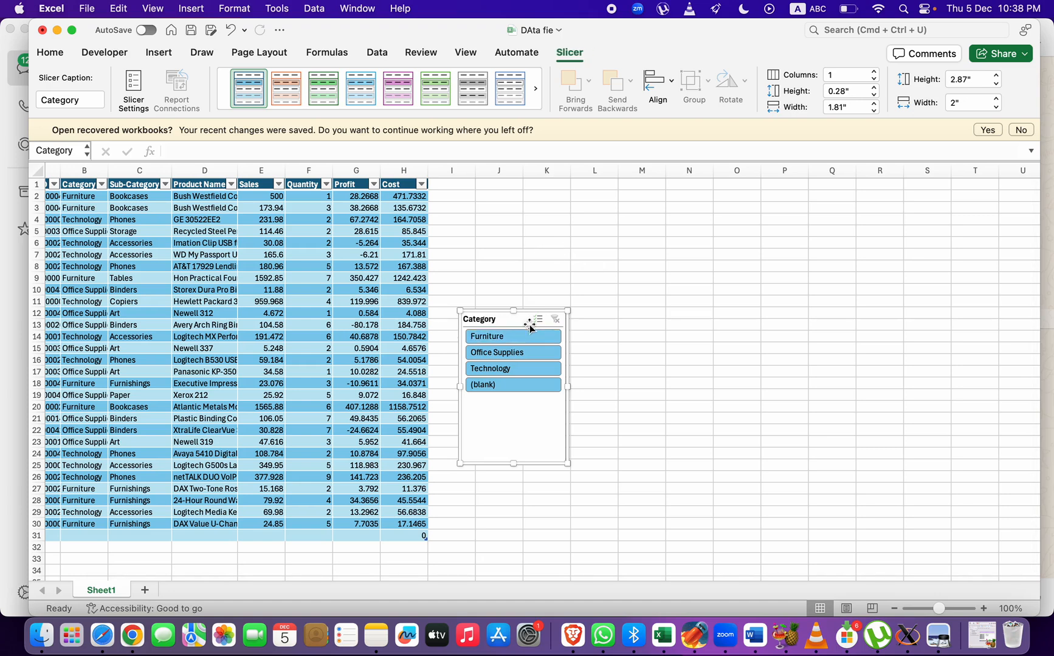
left_click_drag(535, 311, 630, 213)
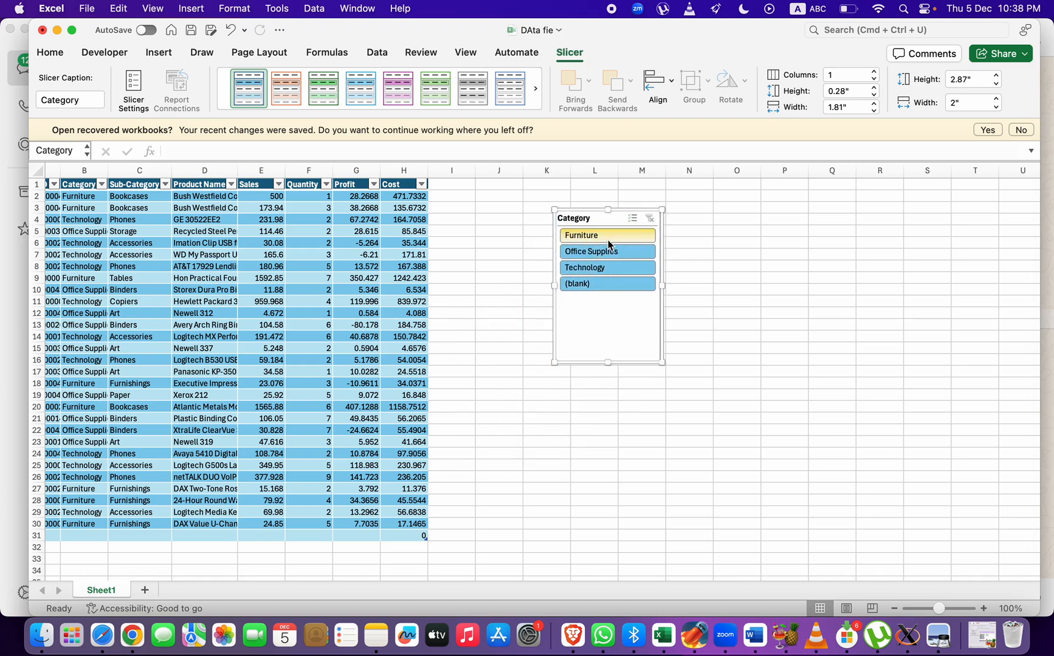
Filter the table with the Category slicer by Furniture, Office Supplies and Technology, one at a time
left_click(608, 238)
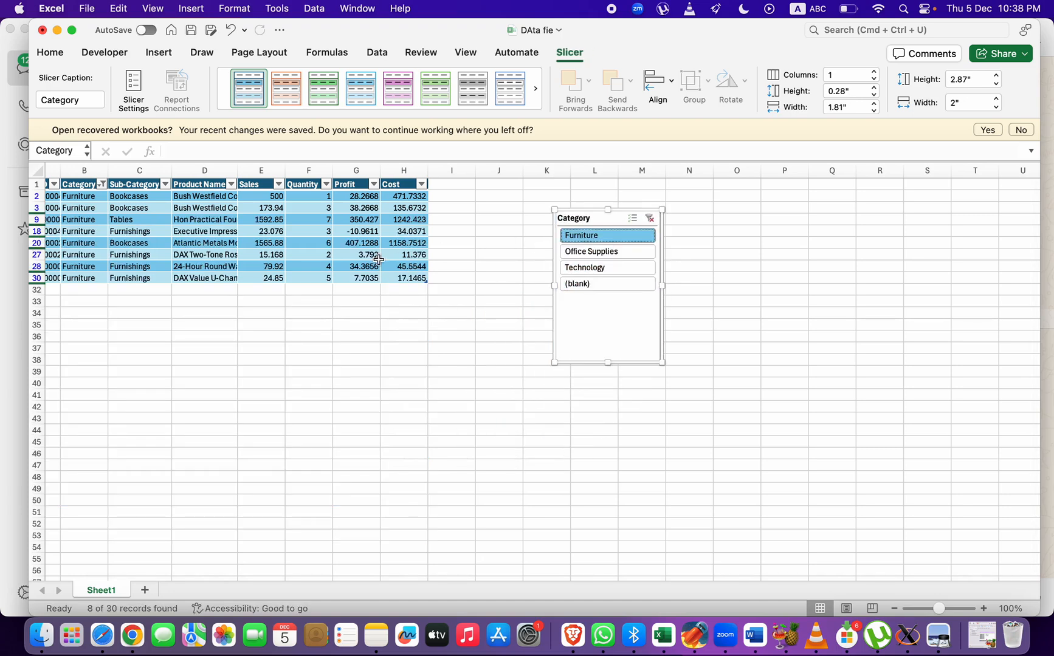
left_click(580, 251)
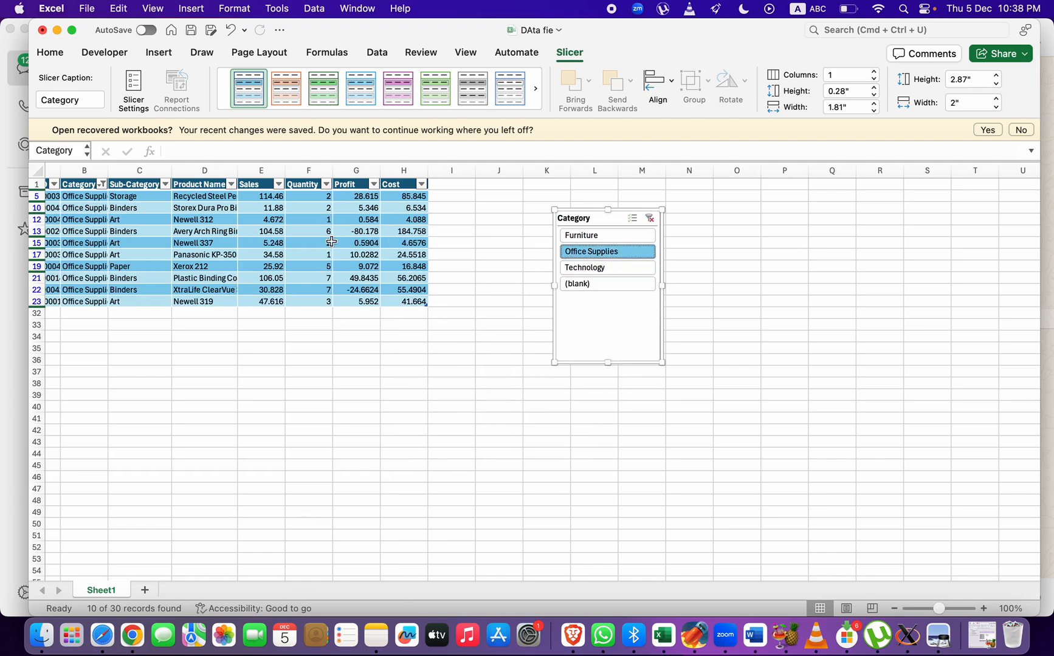
left_click(583, 269)
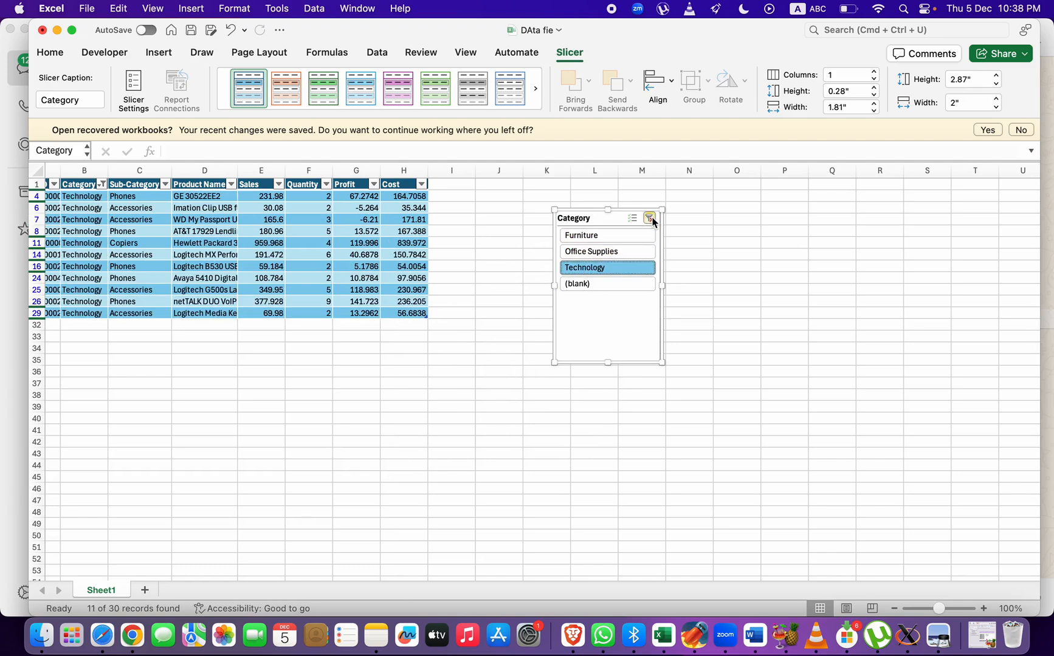
Clear the Category slicer's filter and delete the slicer from the sheet
left_click(650, 218)
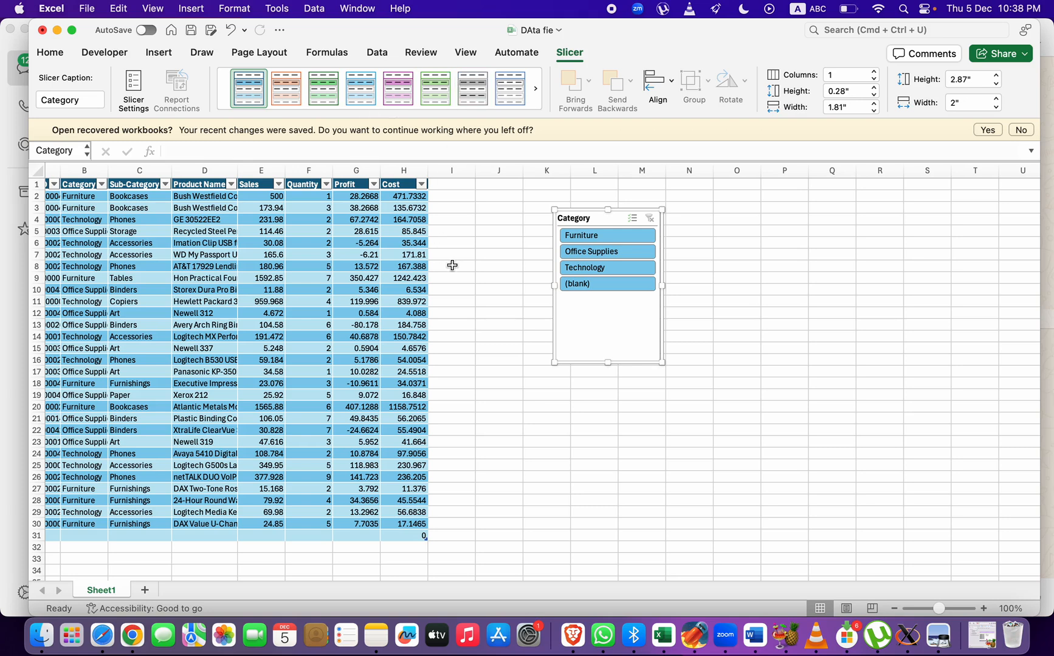
key("Delete")
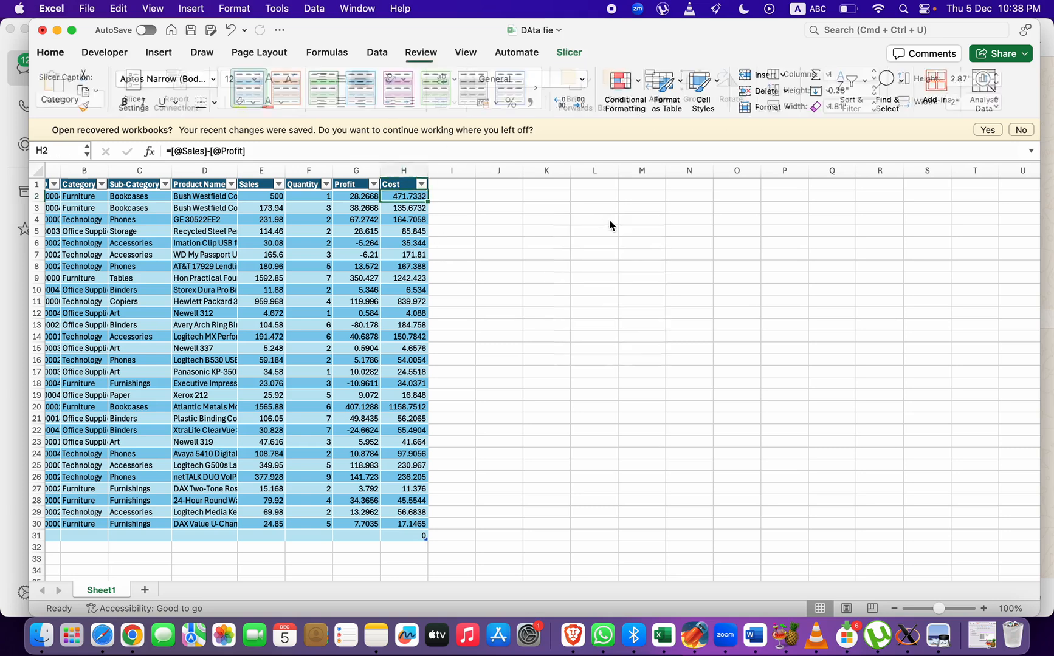
scroll(320, 265, "left", 1)
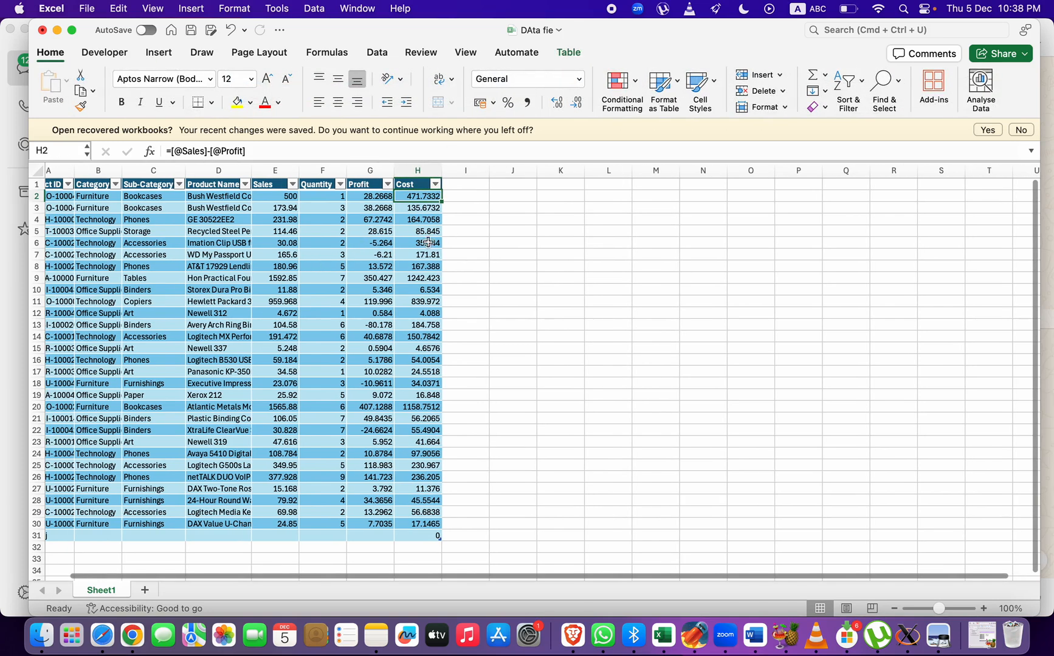
left_click(705, 82)
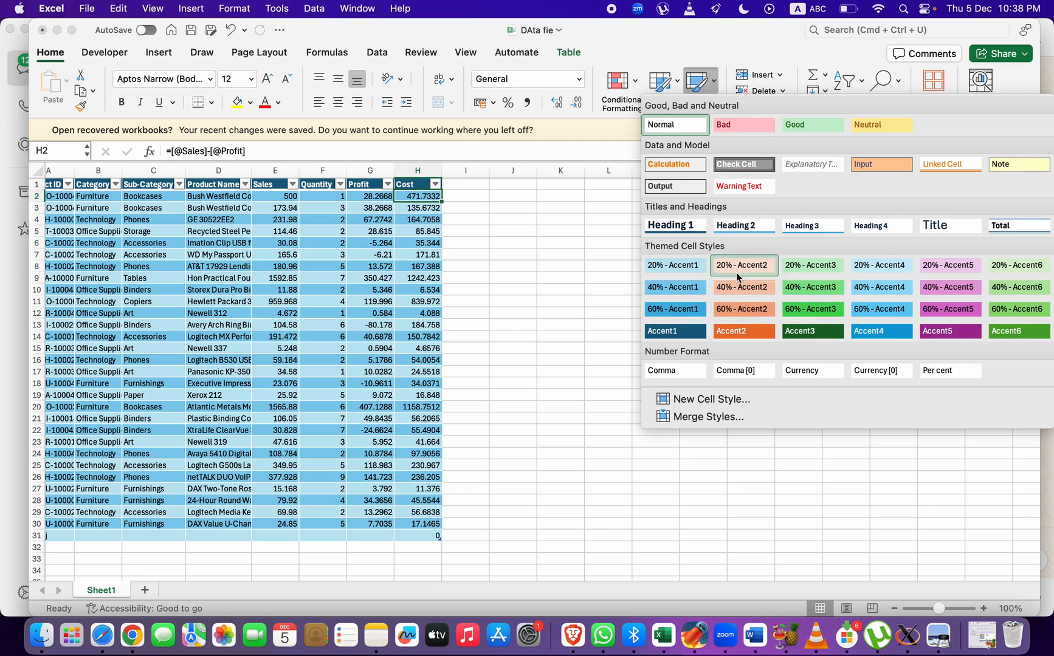
left_click(336, 286)
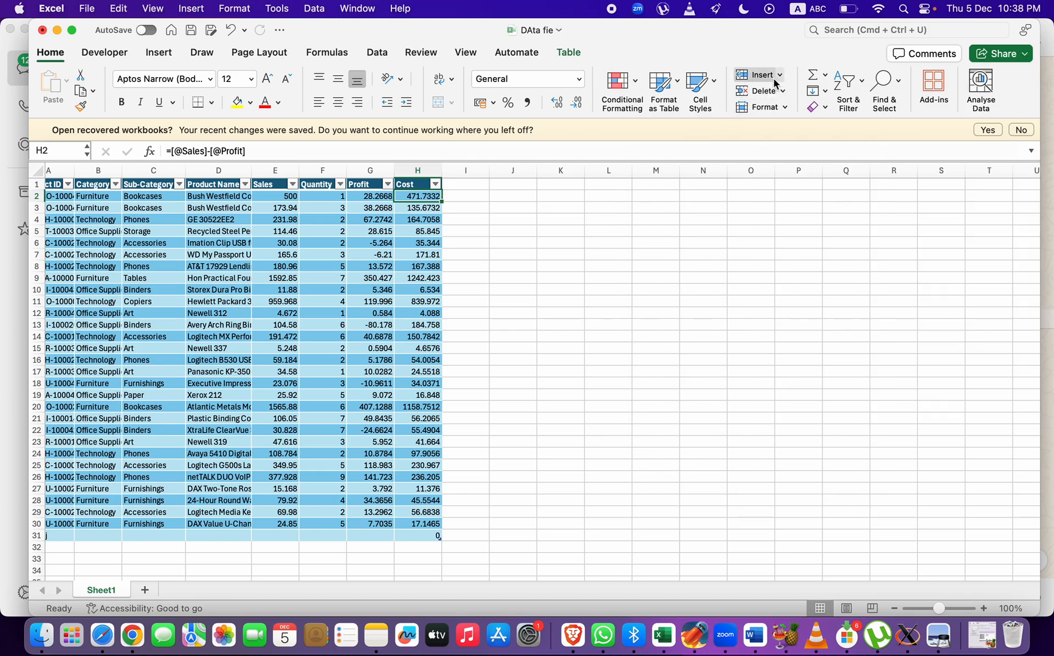
Insert a blank column before Quantity and a blank row above row 4 of the table
scroll(315, 243, "left", 1)
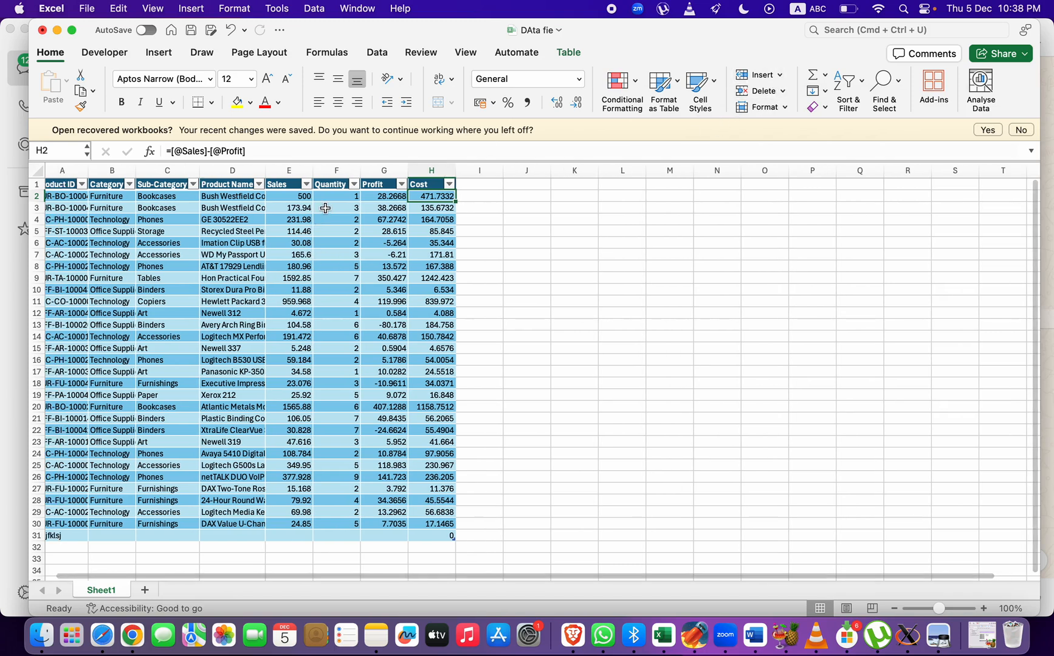
left_click(334, 173)
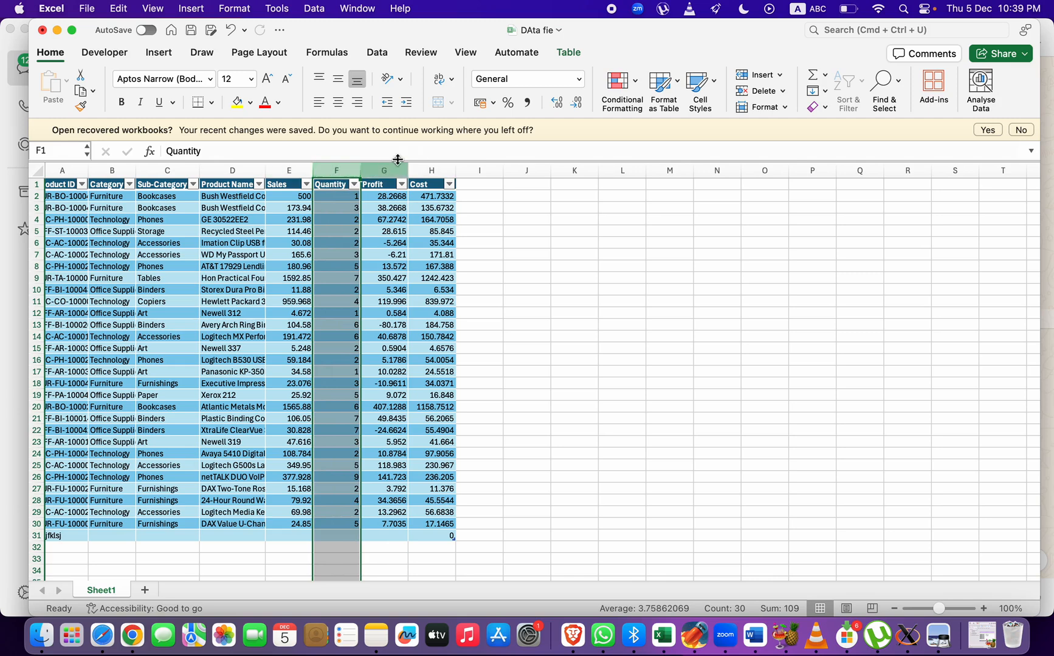
left_click(763, 74)
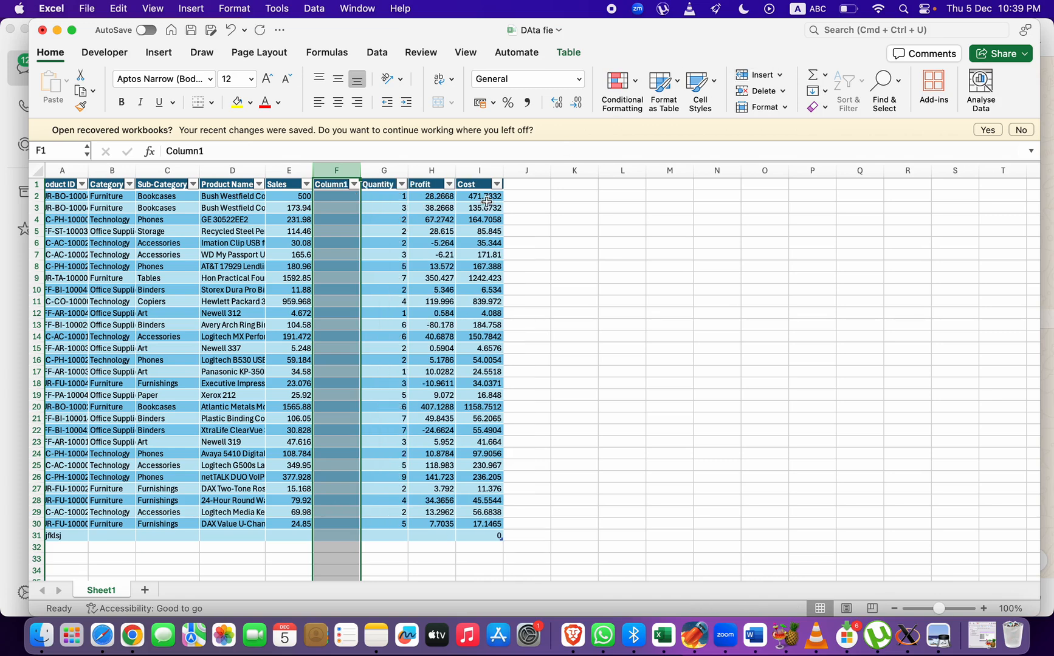
left_click(36, 219)
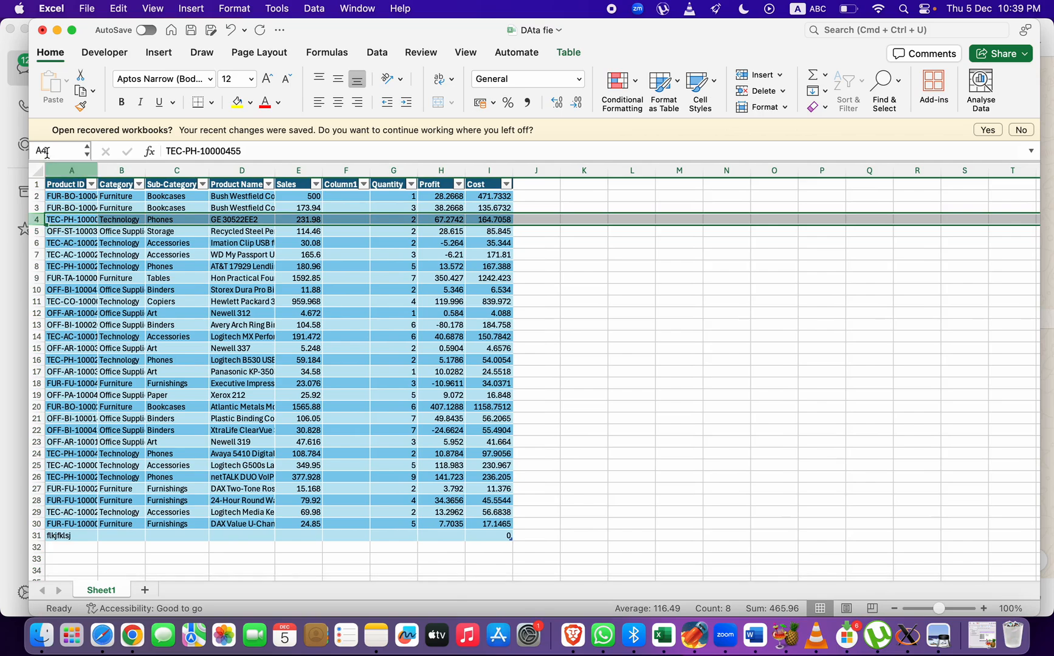
left_click(72, 30)
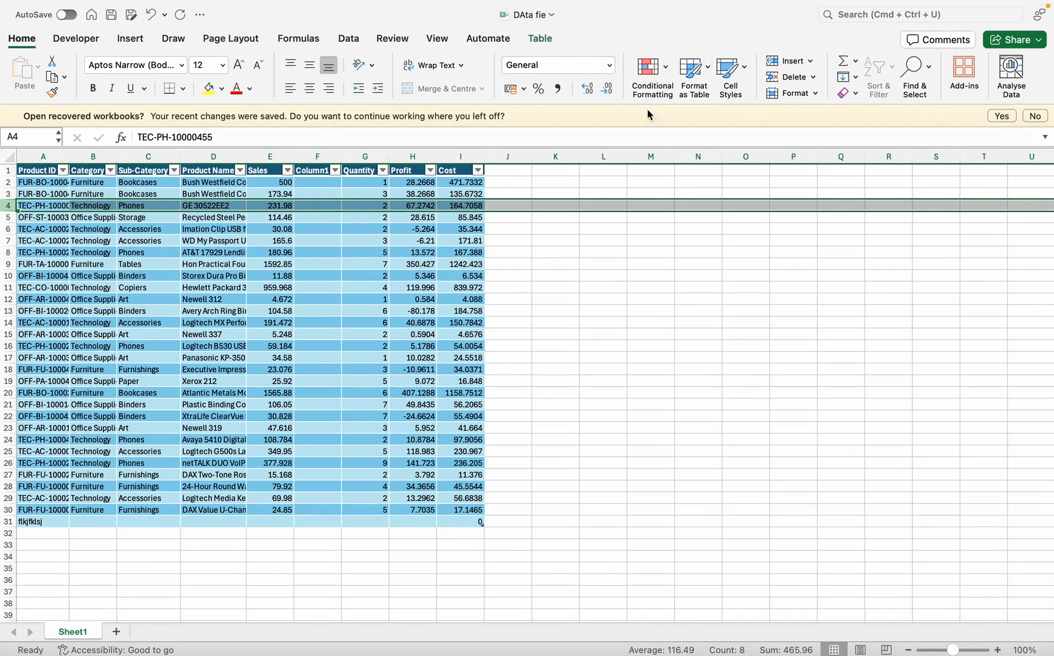
left_click(788, 61)
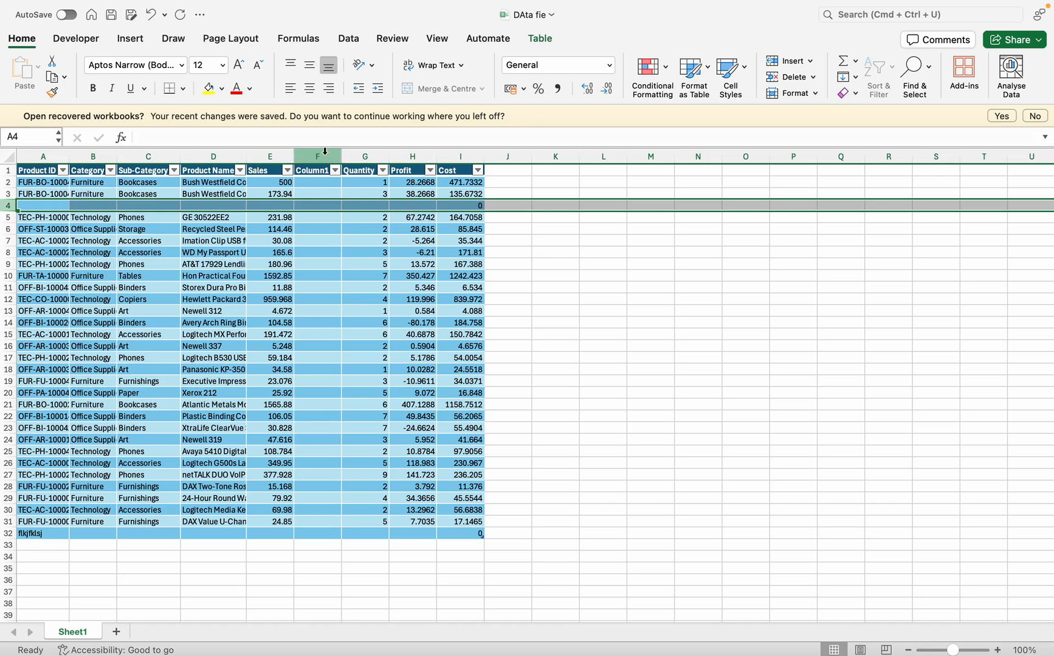
Insert four blank columns before column F and five blank rows above row 5
left_click_drag(325, 152, 436, 157)
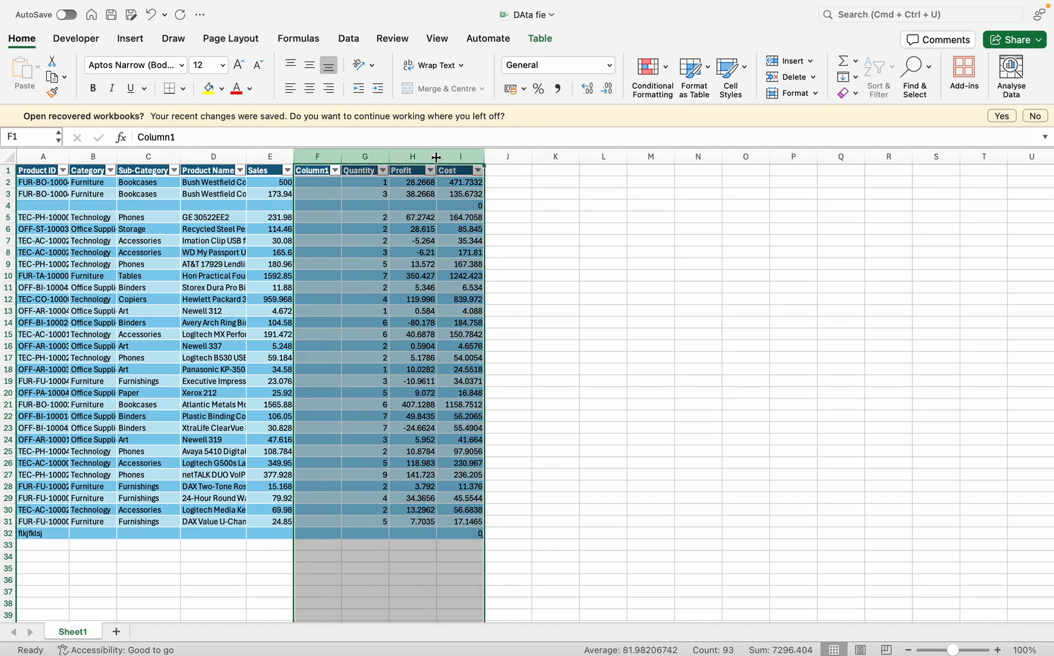
left_click(790, 62)
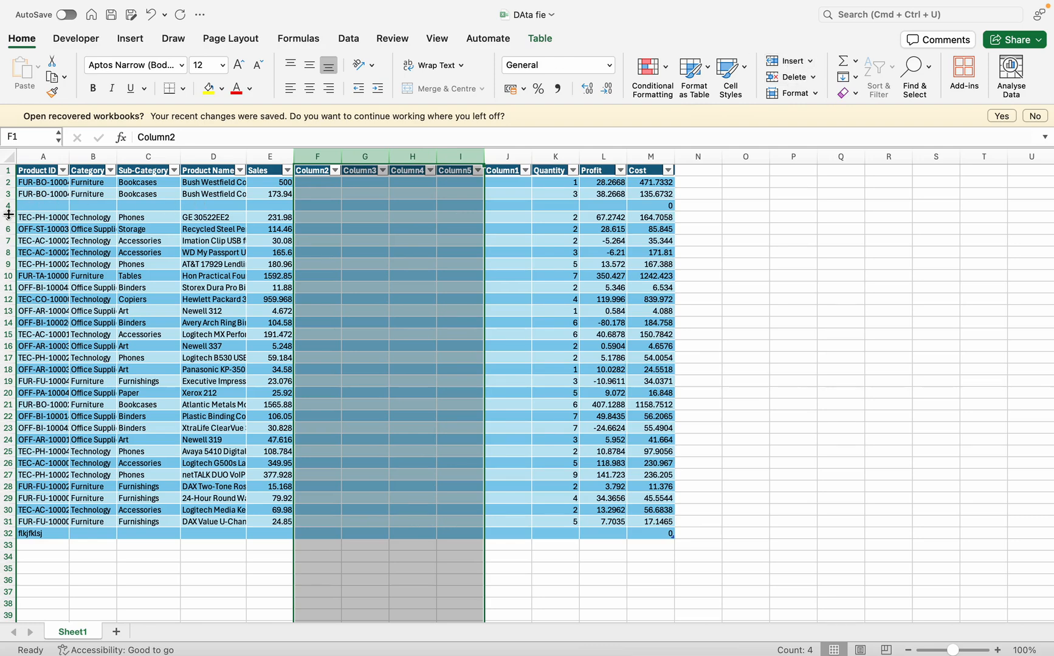
left_click_drag(8, 213, 9, 261)
left_click(8, 216)
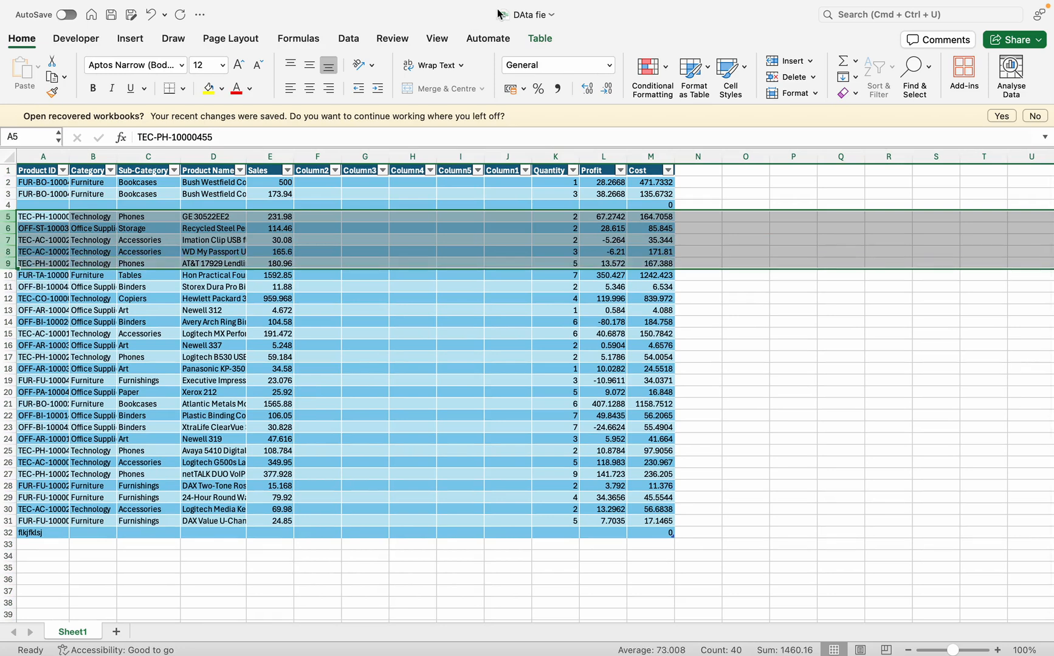
left_click(785, 61)
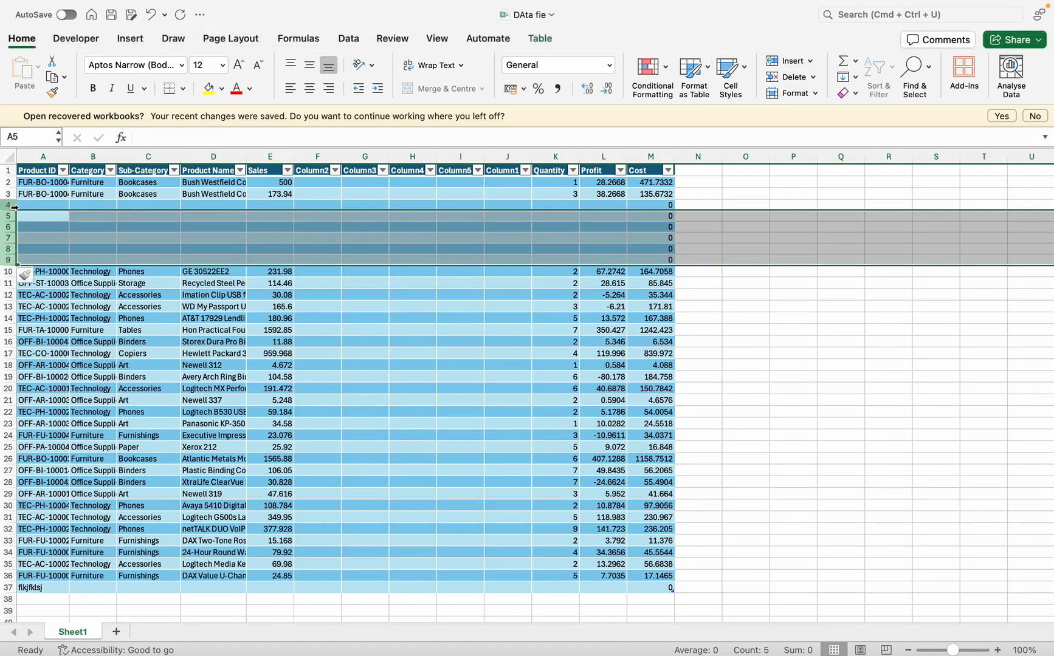
Delete the blank rows 4 to 9 and the blank columns F to J
left_click_drag(12, 207, 7, 261)
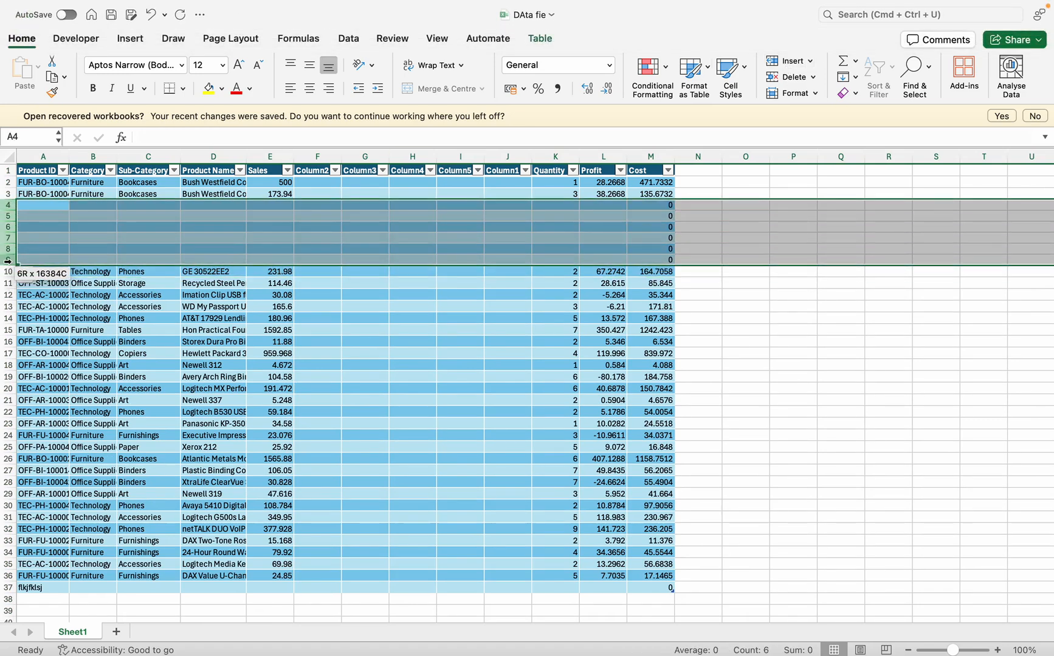
right_click(8, 247)
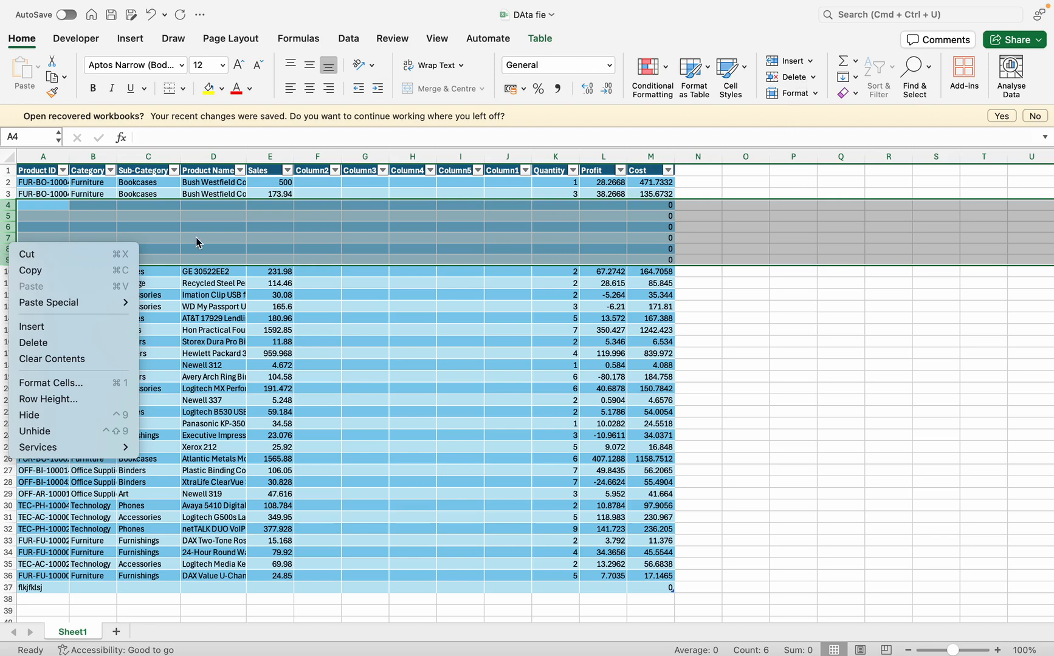
left_click(27, 346)
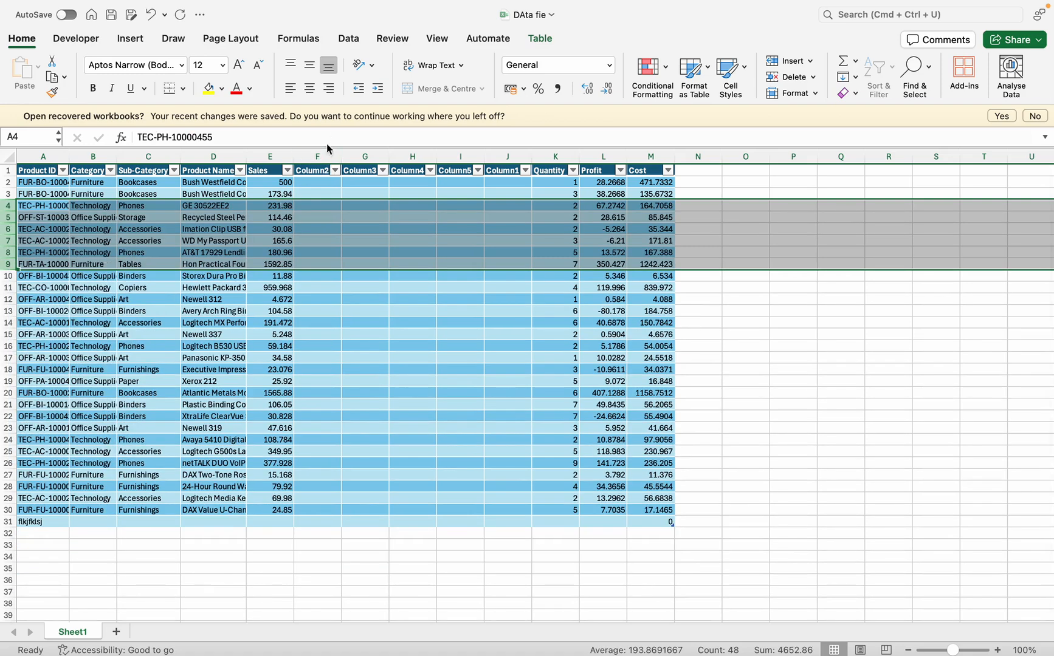
left_click_drag(317, 156, 531, 147)
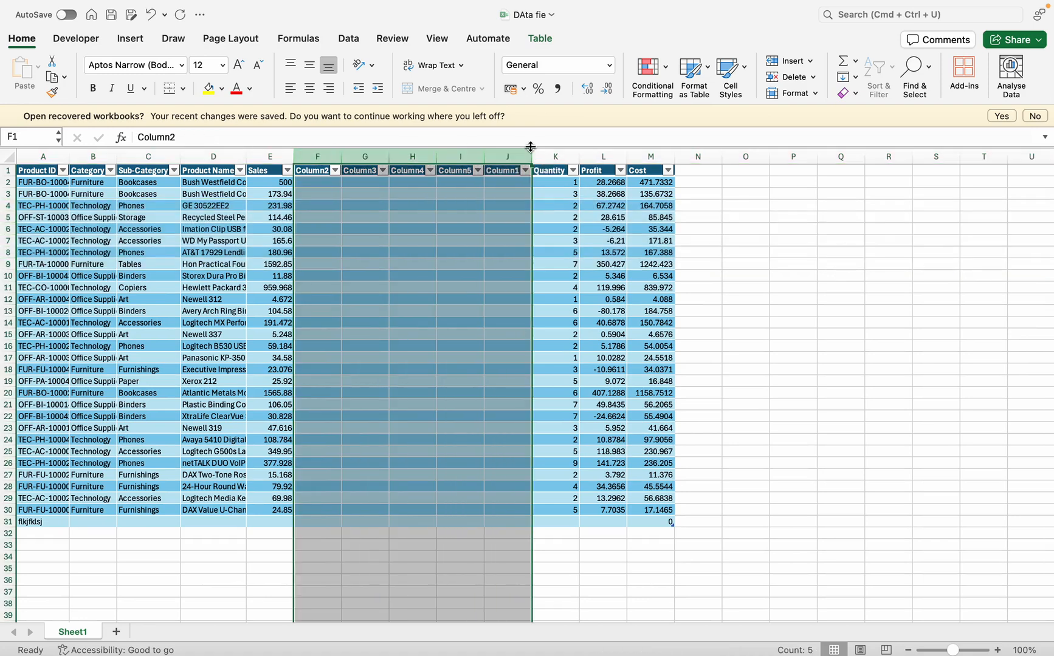
left_click(799, 79)
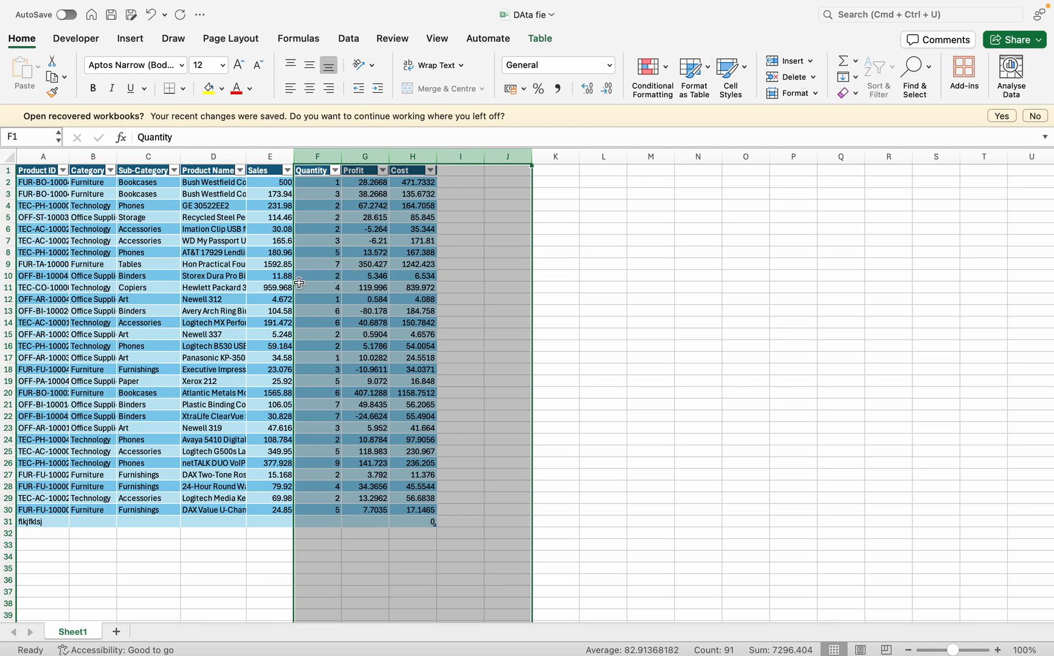
left_click(302, 285)
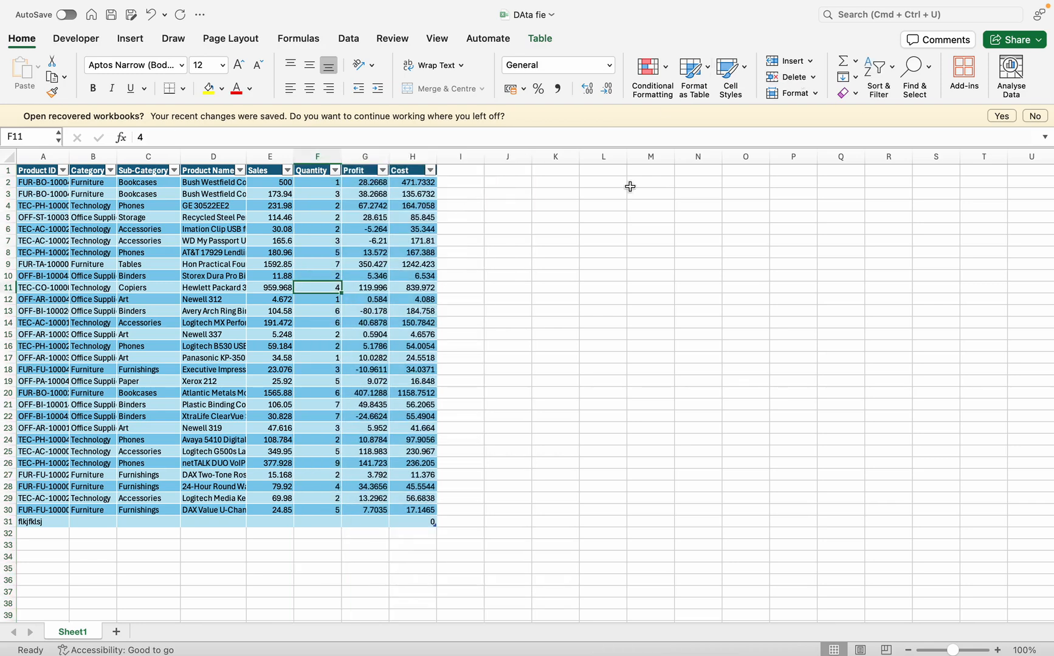
Select all the table's data rows and set their row height to 20
left_click(816, 98)
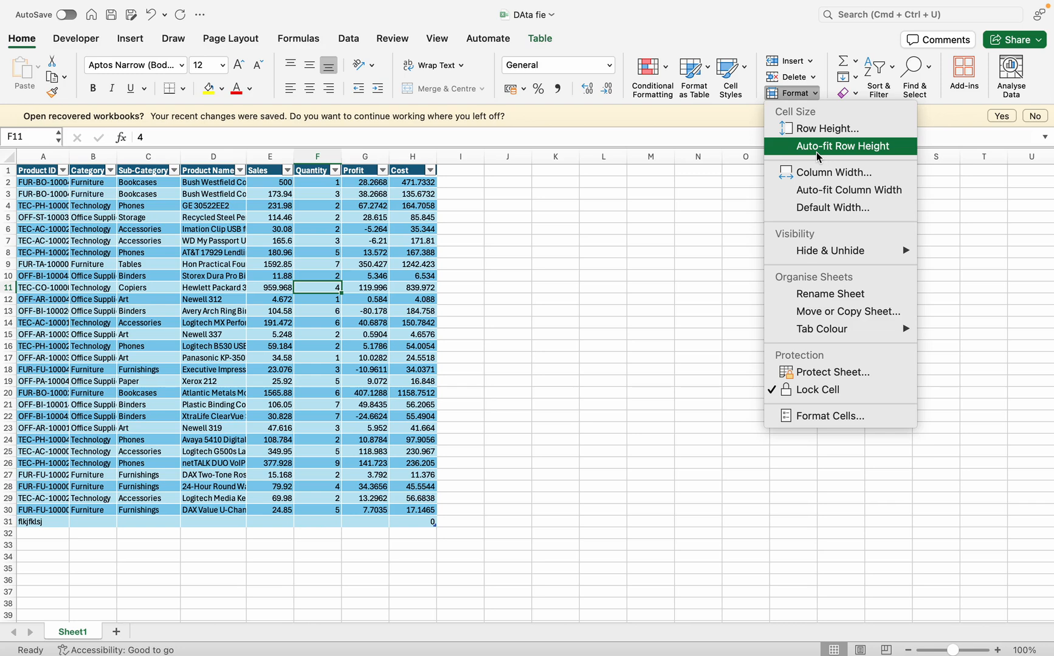
left_click(306, 292)
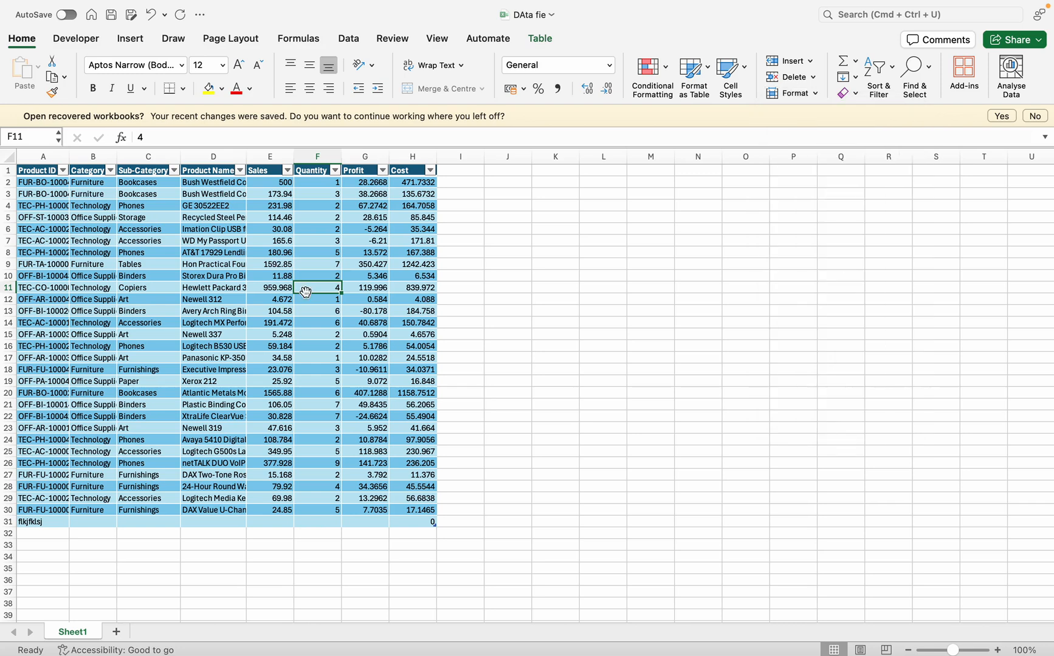
key("super+a")
left_click(810, 60)
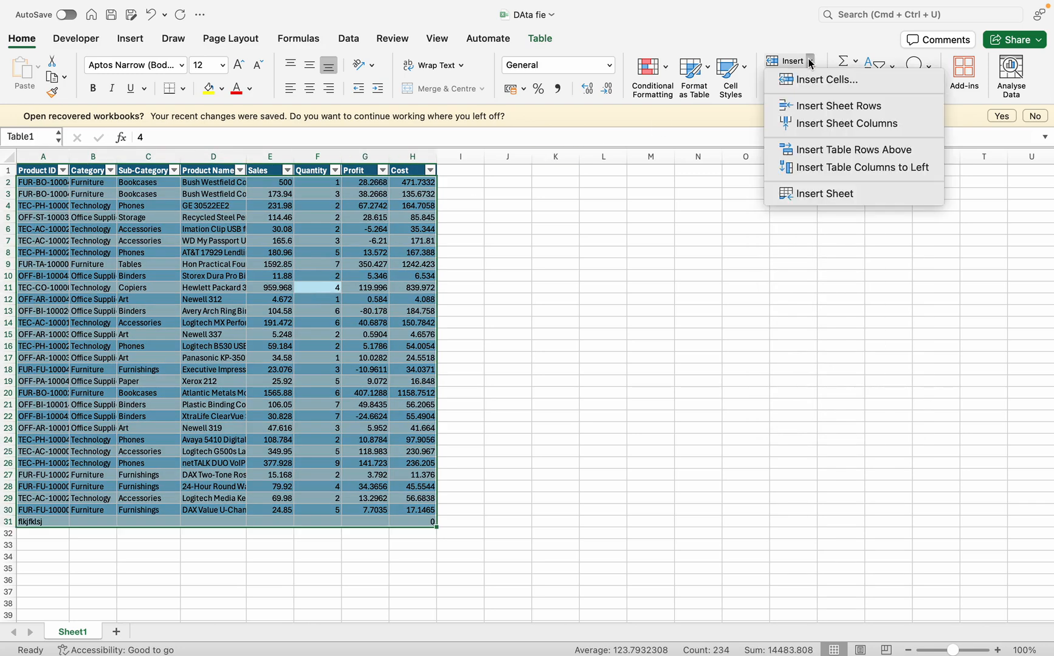
left_click(760, 62)
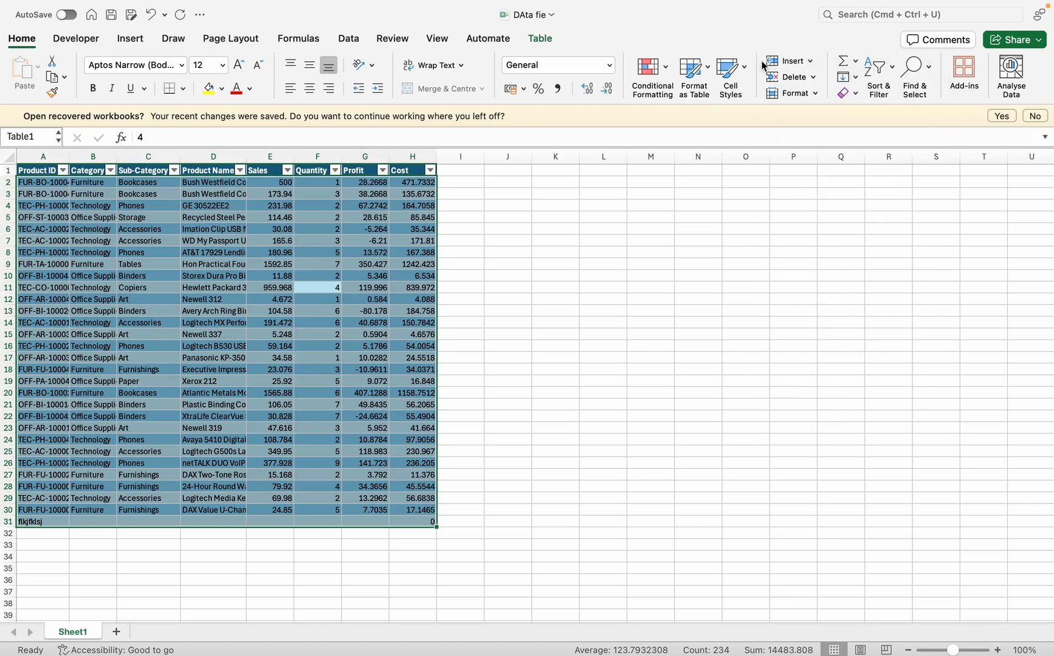
left_click(816, 95)
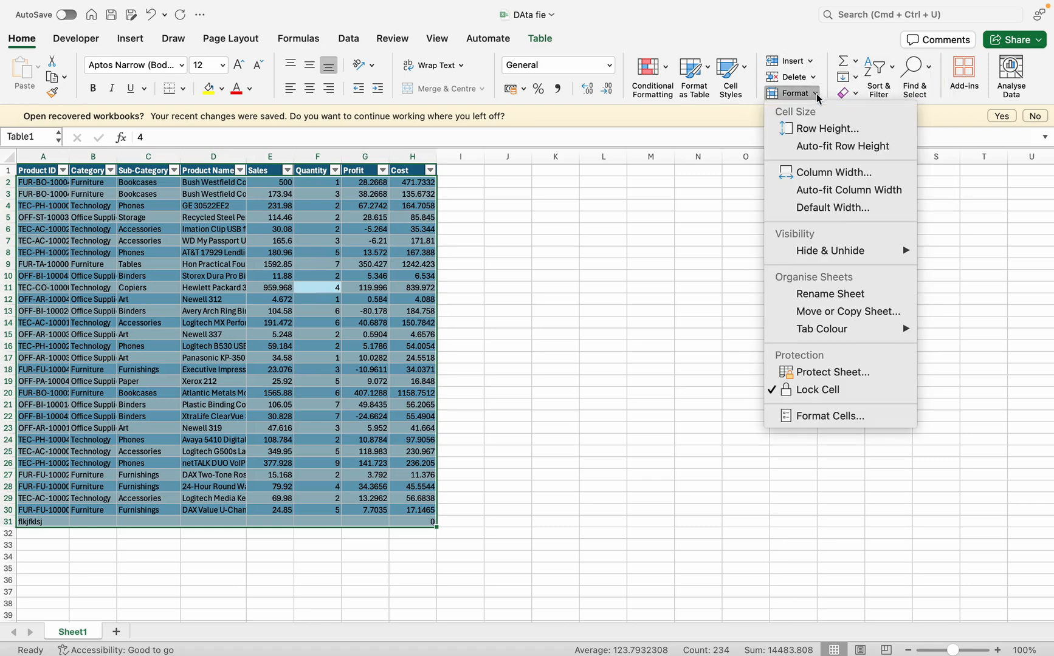
left_click(811, 129)
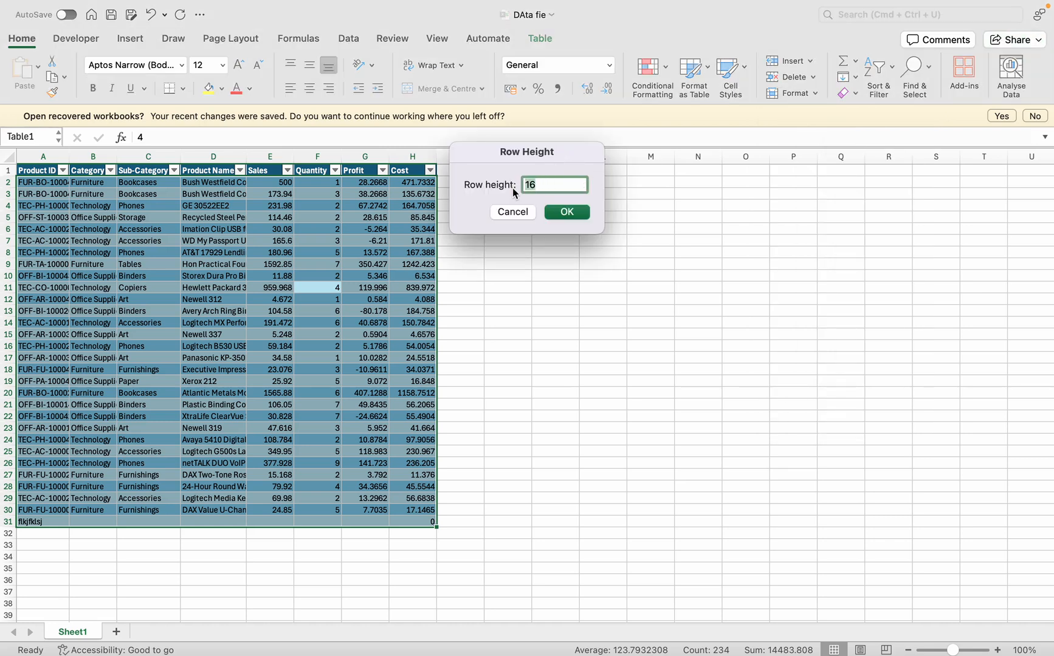
type("20")
key("Return")
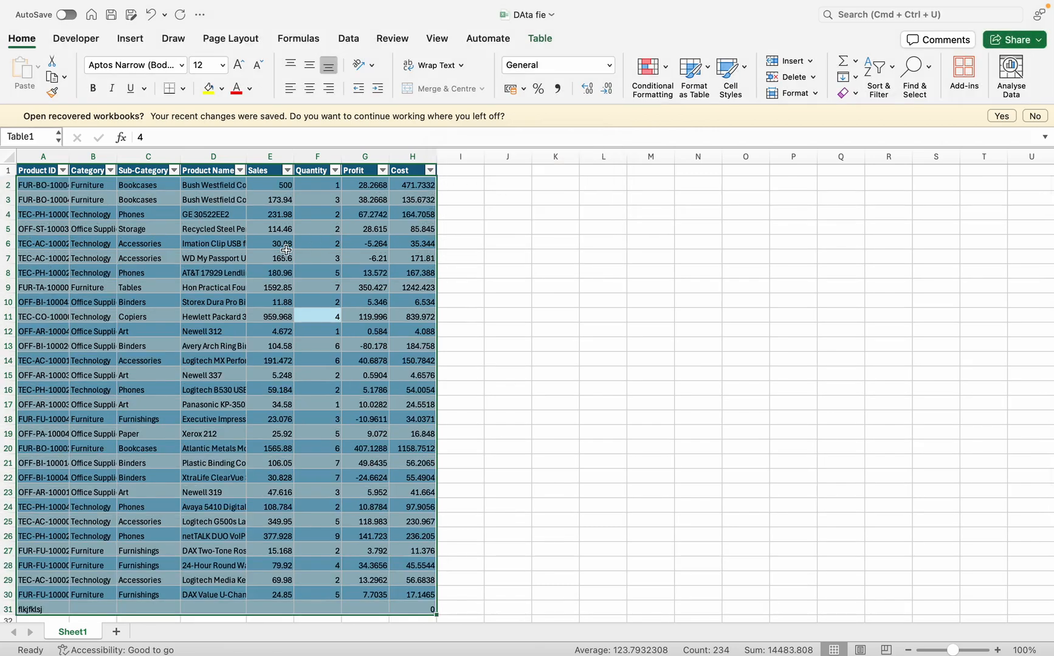
Auto-fit the row height of the selected table rows
left_click(816, 94)
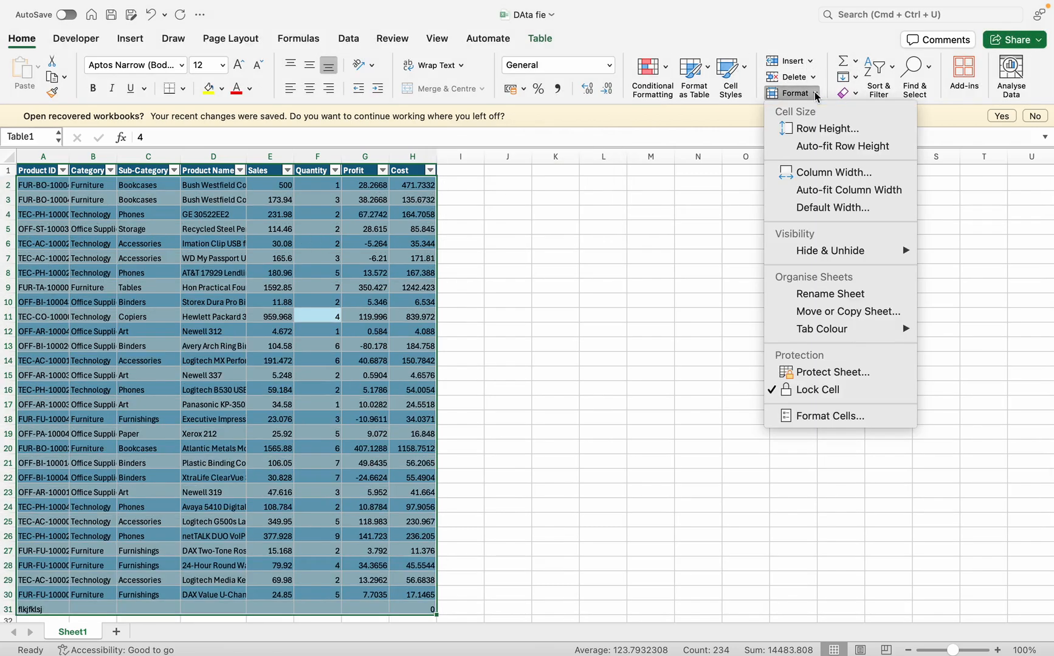
left_click(822, 146)
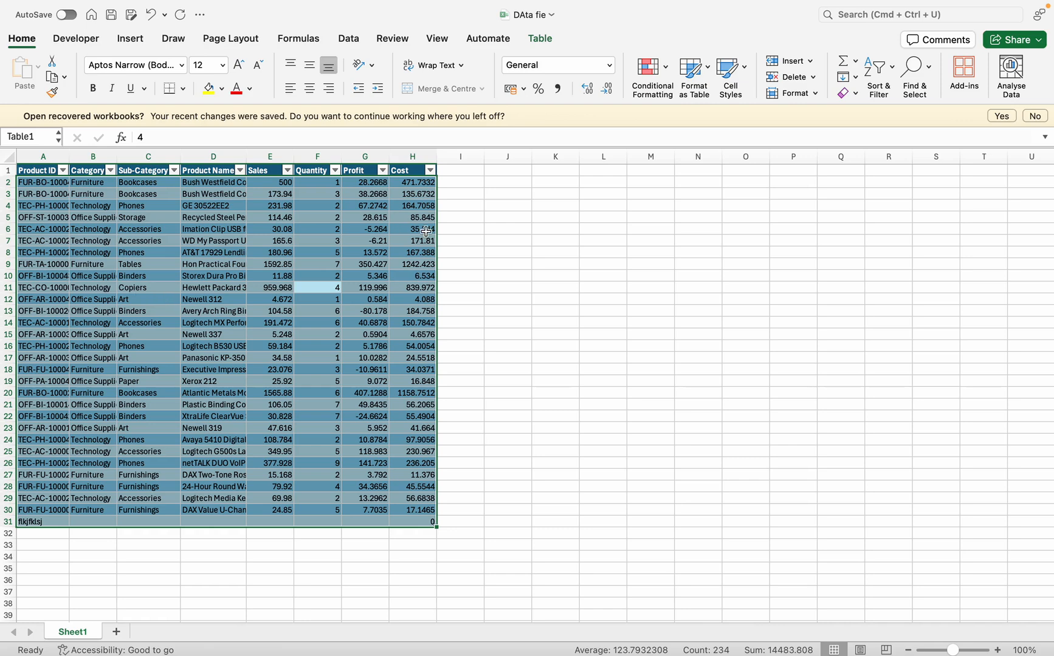
Try a column width of 100 for all the table's columns and undo the change
left_click(808, 95)
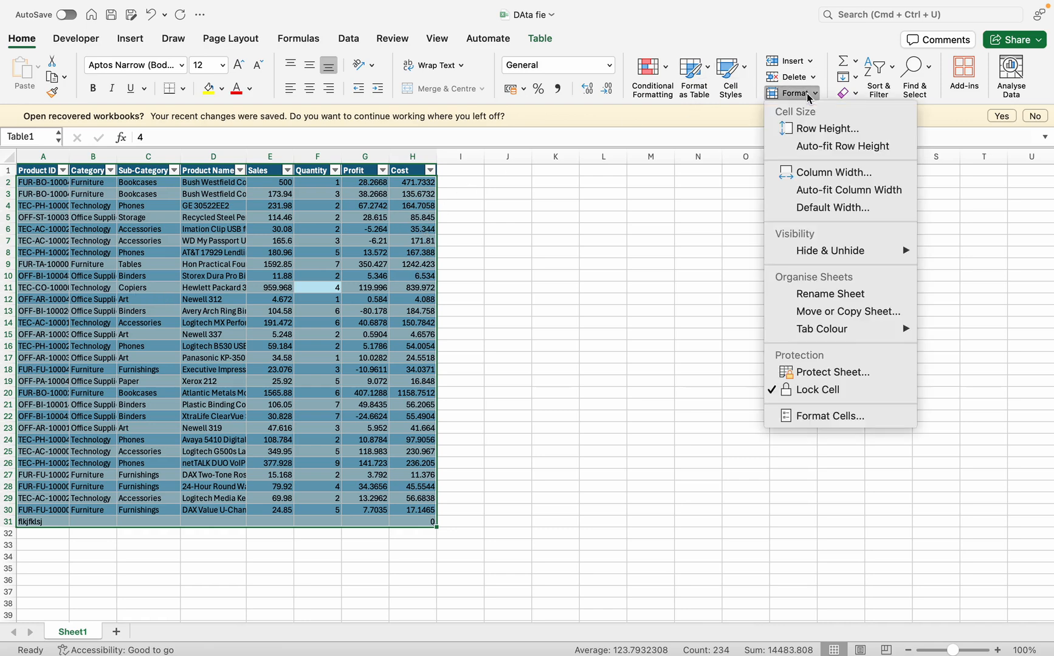
left_click(819, 175)
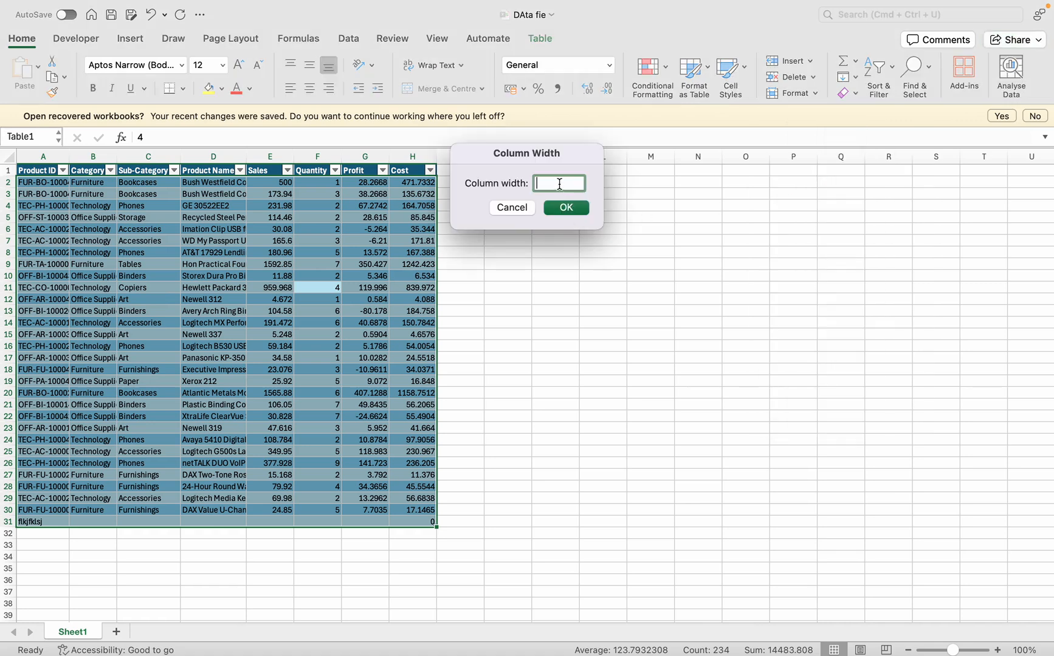
type("1000")
key("BackSpace")
key("Return")
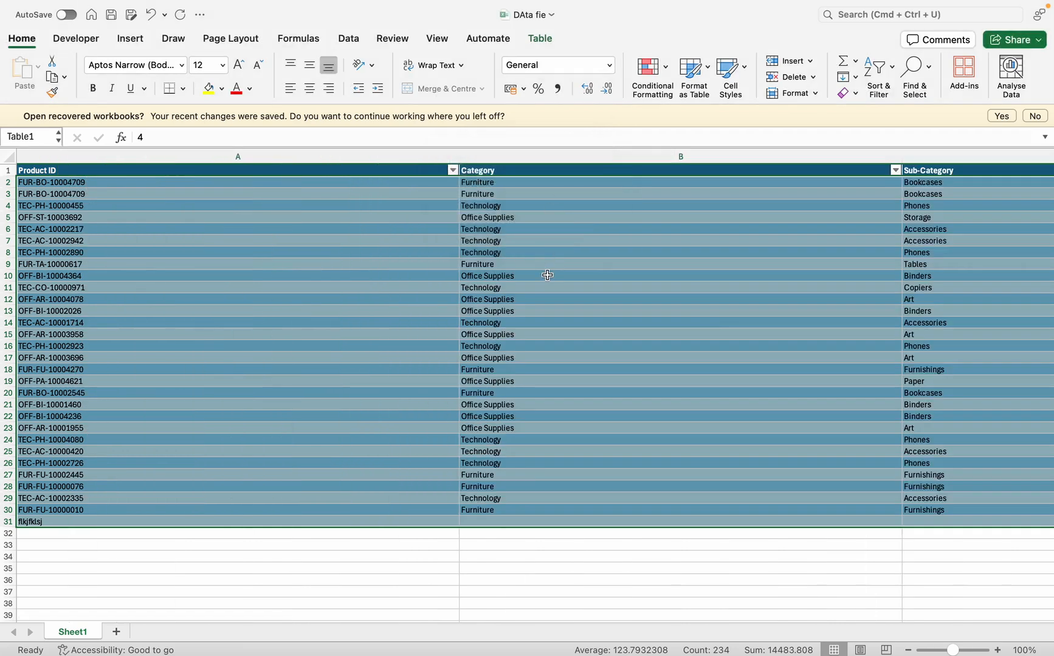
key("super+z")
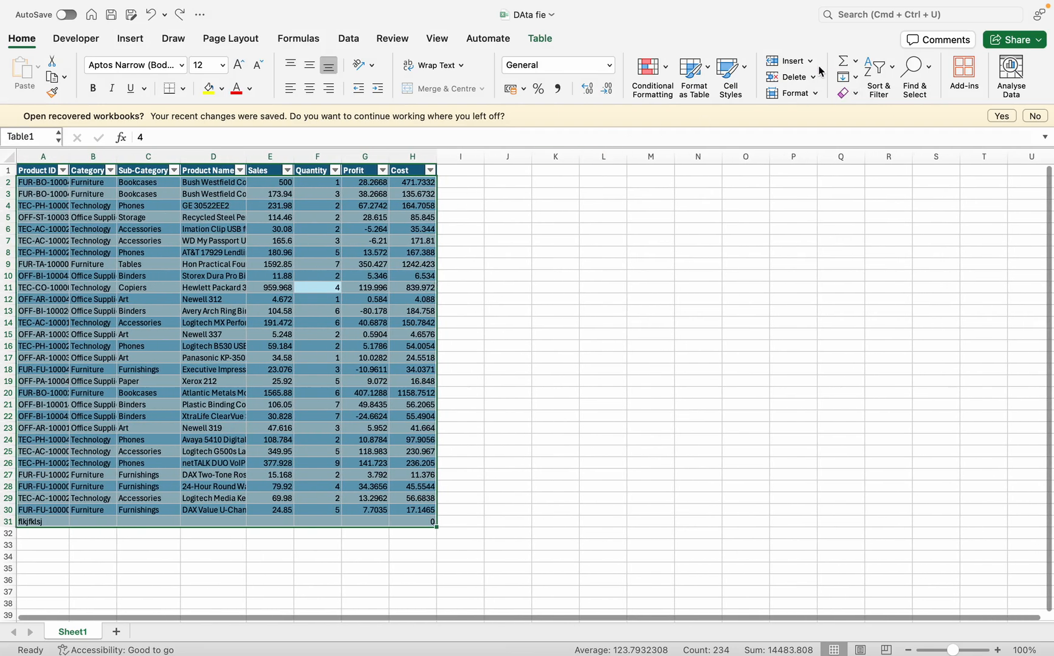
Auto-fit the width of all the table's columns to their data
left_click(809, 94)
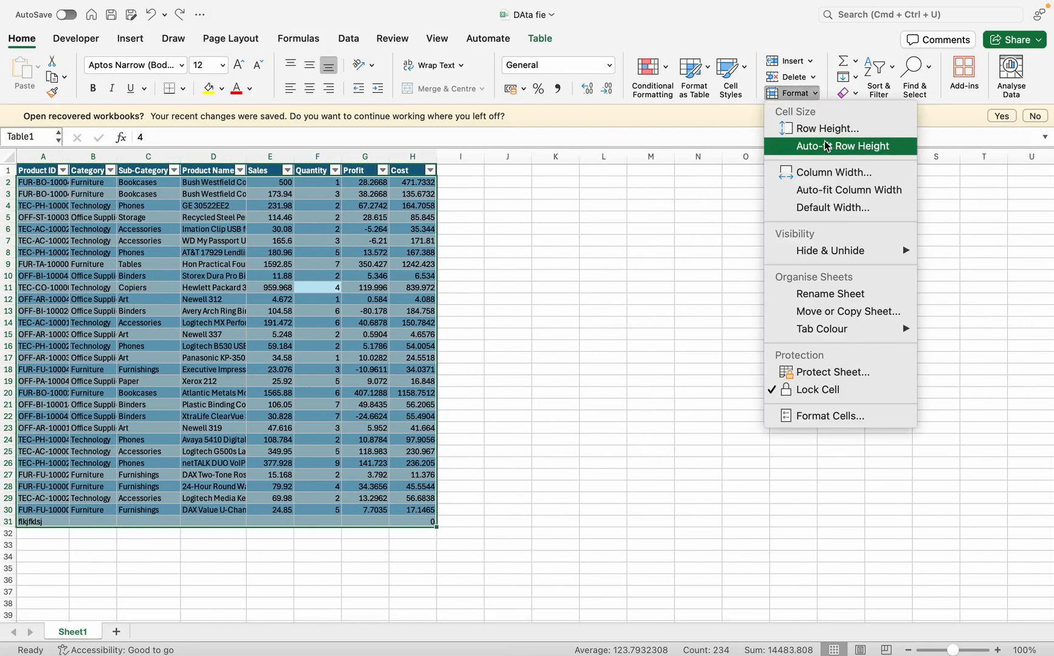
left_click(831, 191)
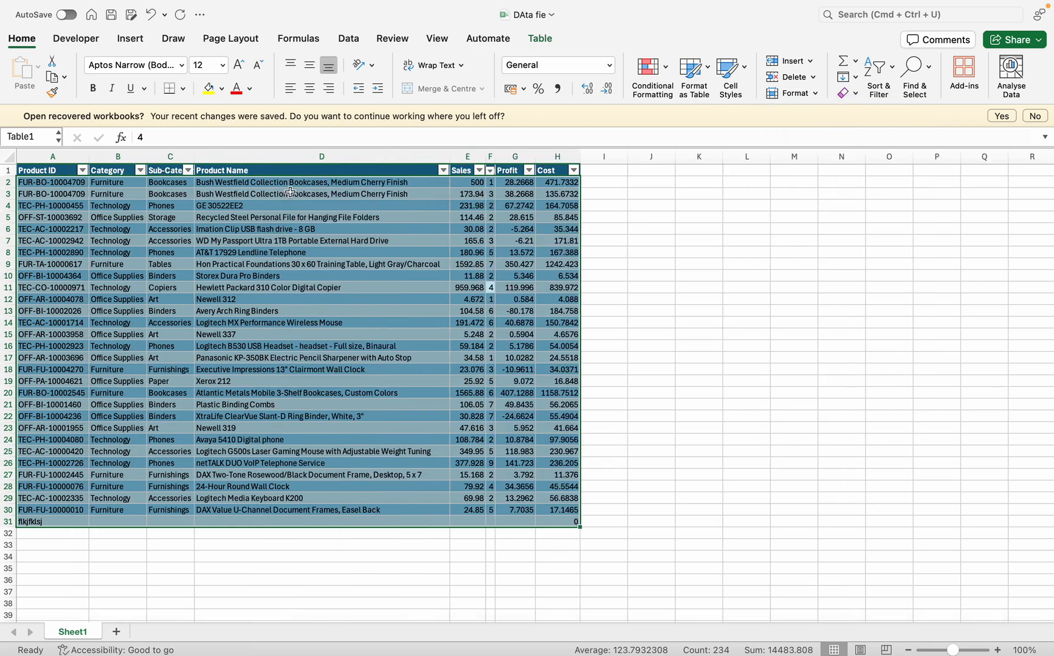
scroll(290, 192, "left", 1)
left_click(817, 91)
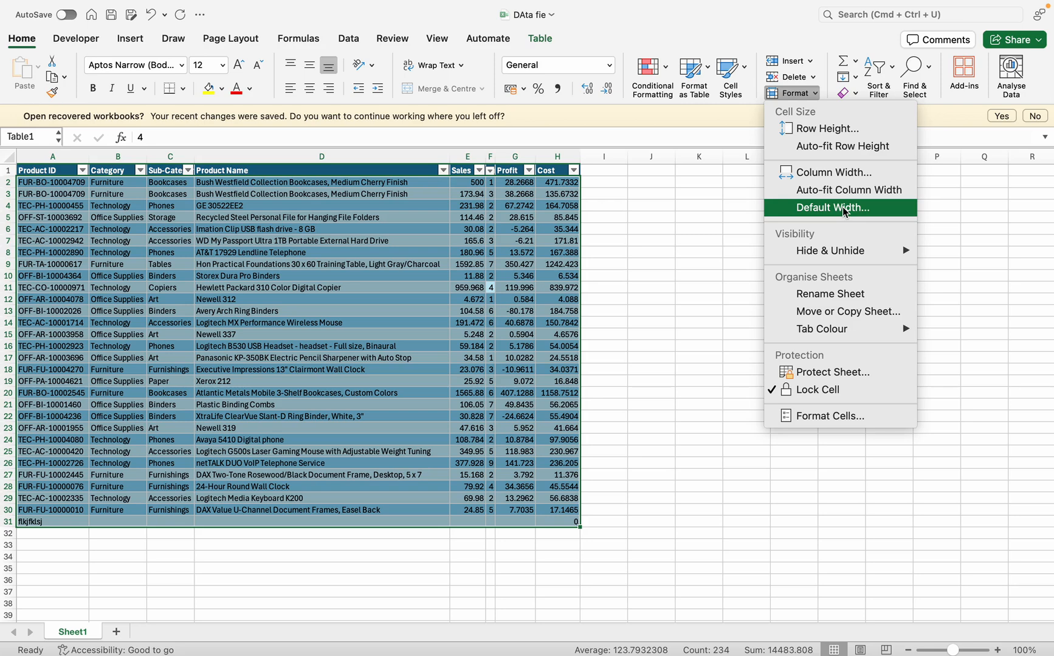
mouse_move(829, 262)
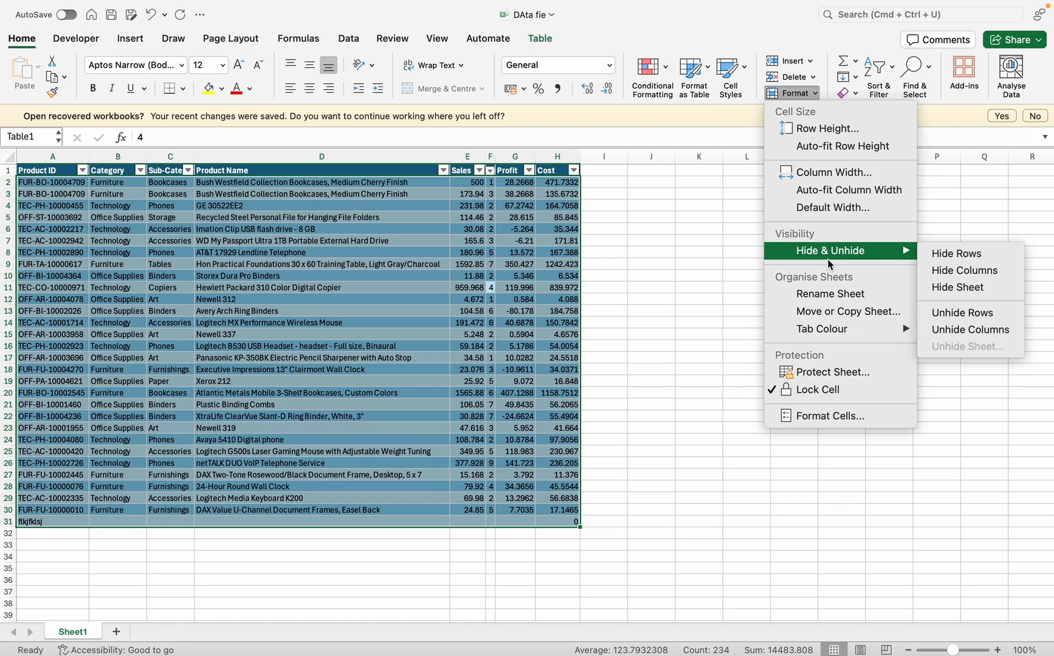
left_click(331, 303)
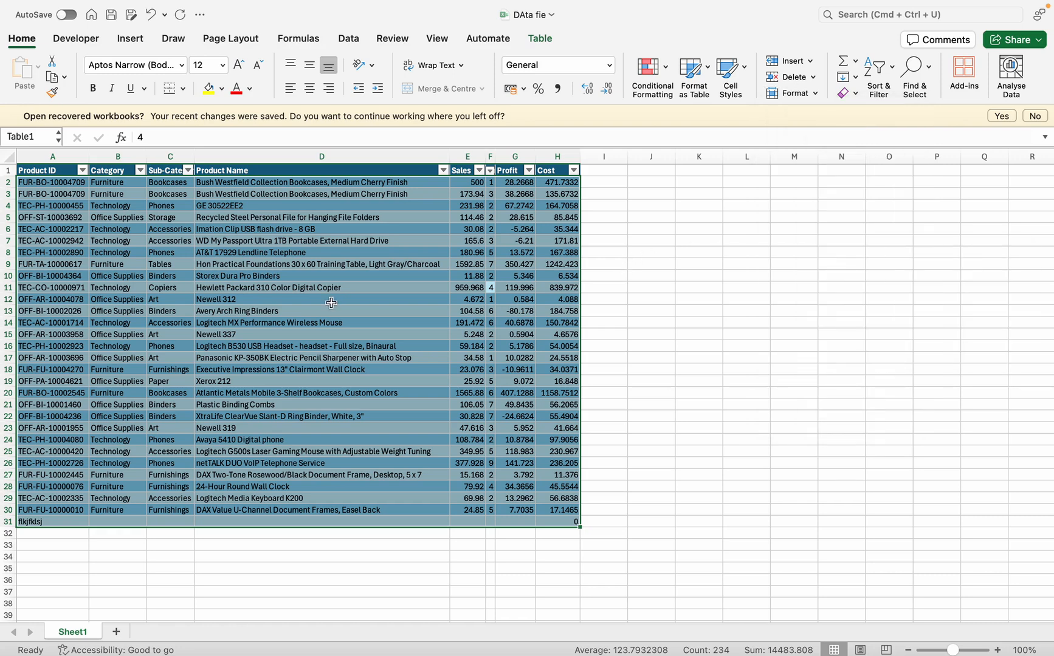
left_click(249, 232)
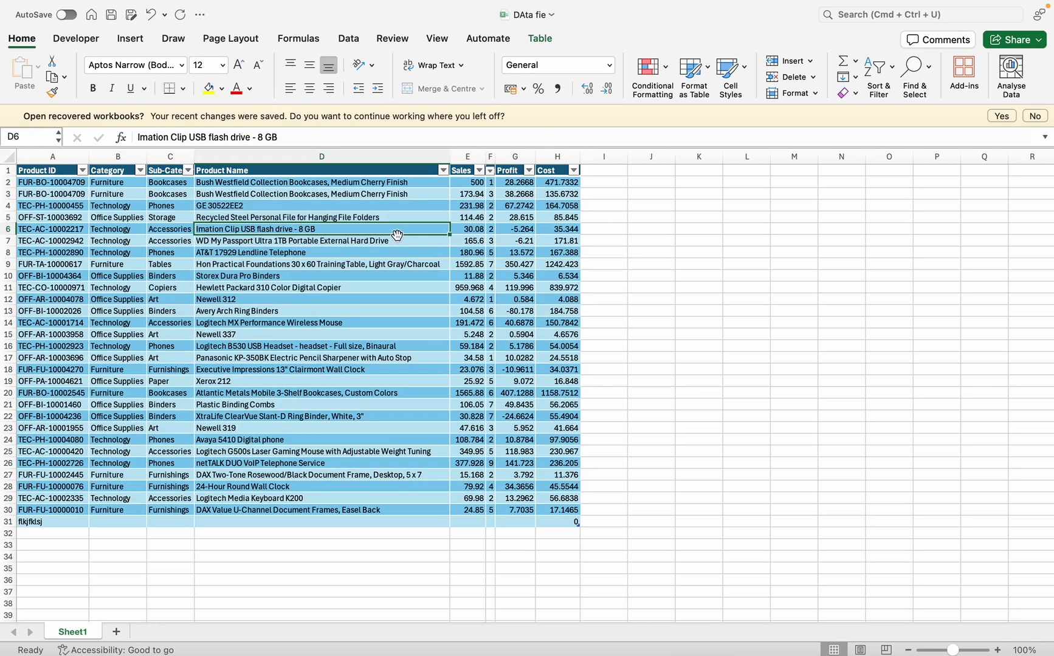
Hide columns C to G, from Sub-Category through Profit
left_click_drag(154, 162, 505, 139)
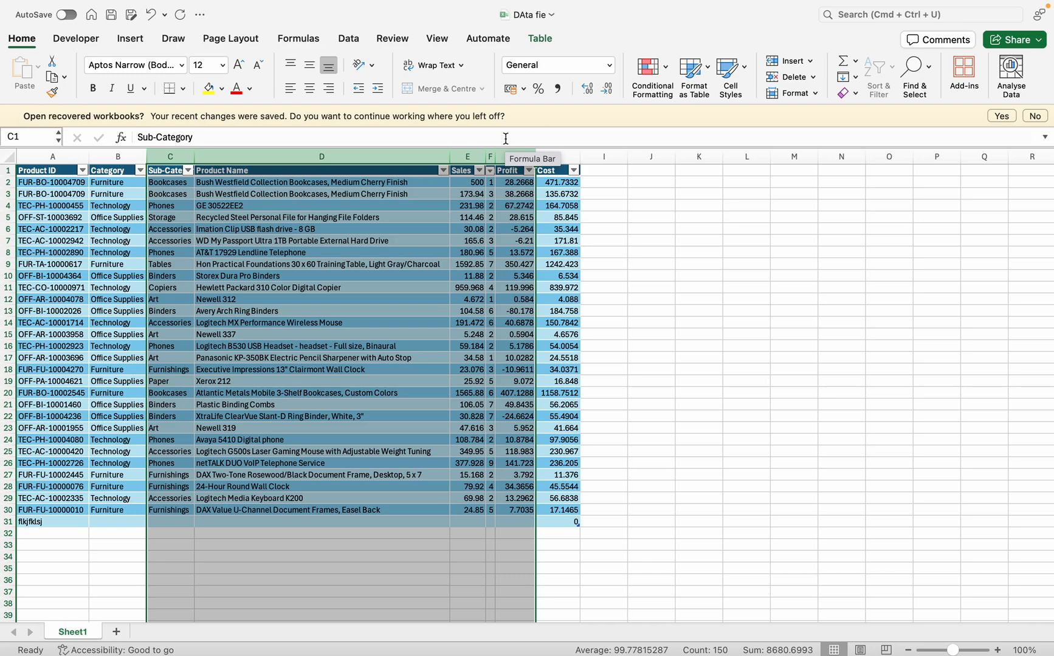
left_click(814, 93)
mouse_move(855, 250)
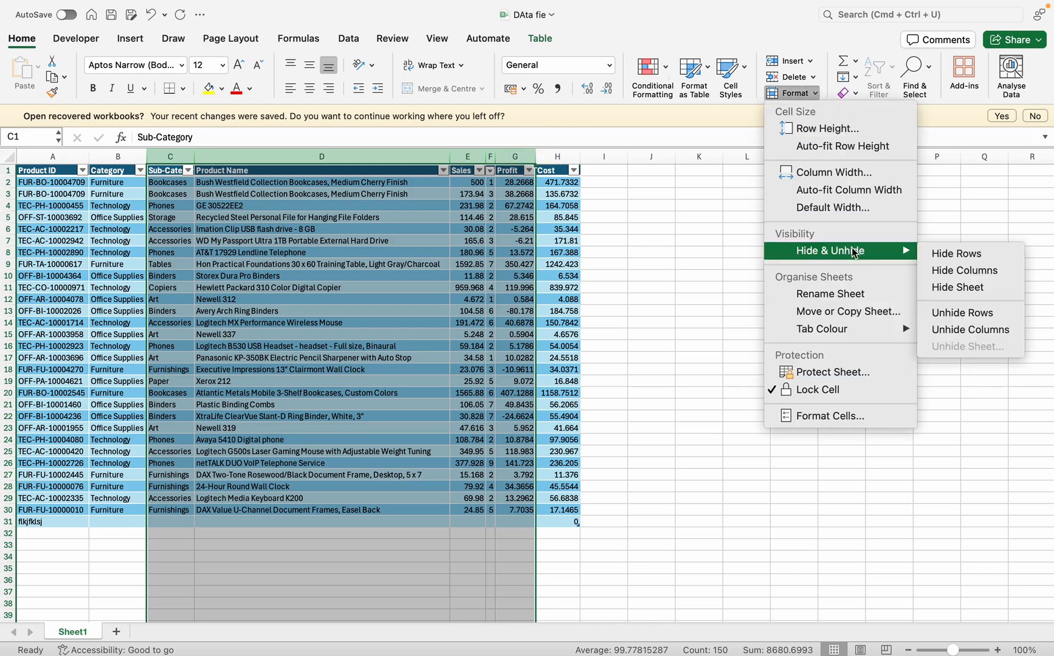
left_click(976, 269)
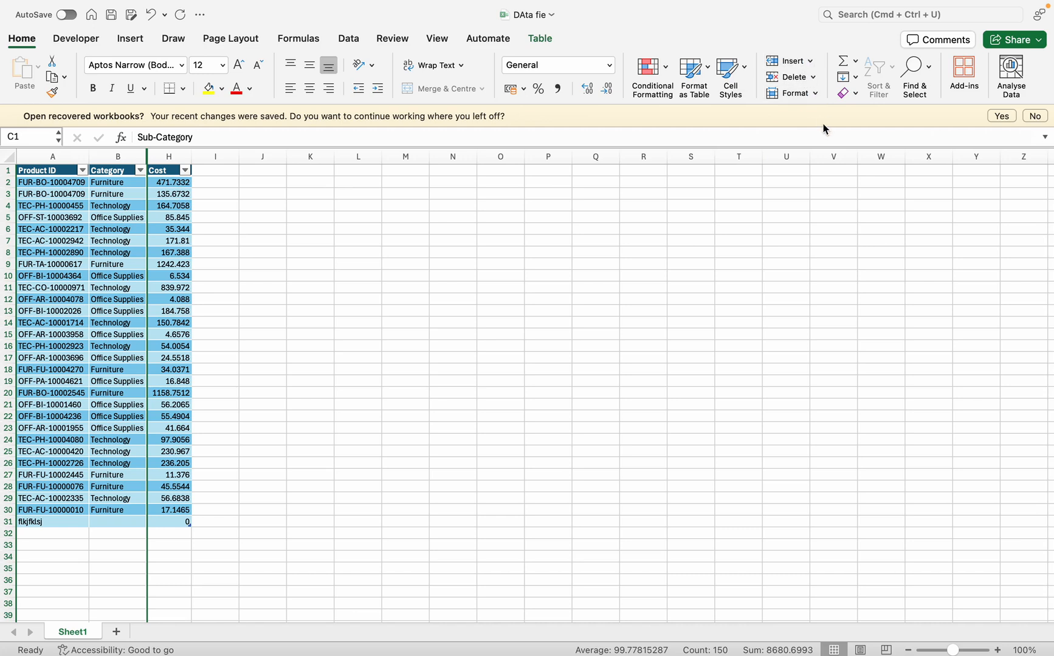
Select the entire sheet and unhide its hidden columns
left_click_drag(133, 156, 169, 150)
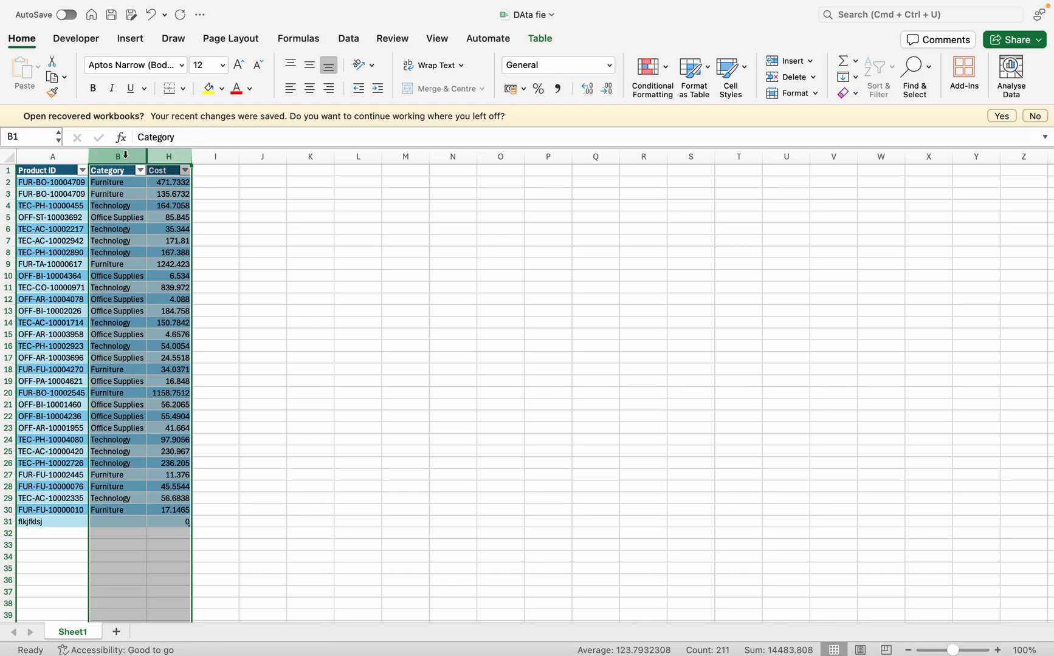
key("super+a")
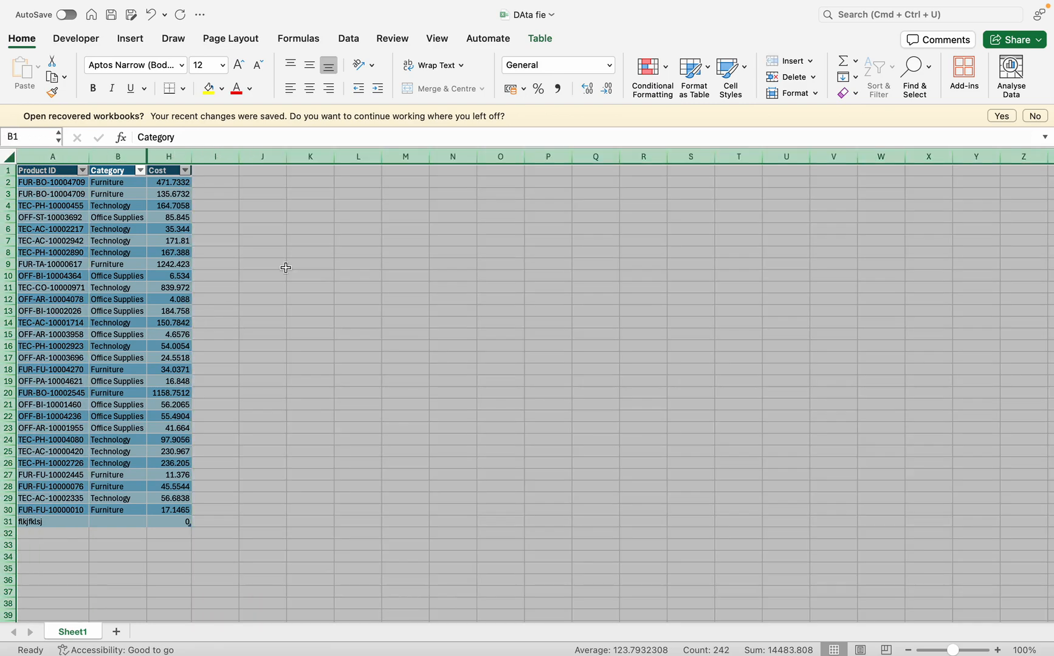
left_click(813, 94)
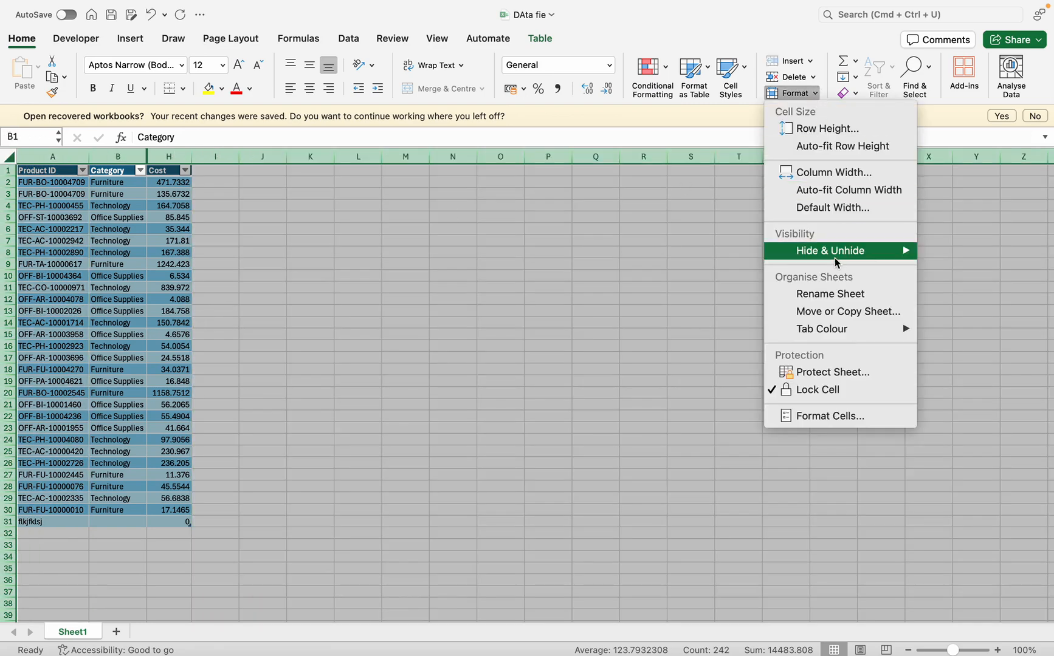
mouse_move(837, 263)
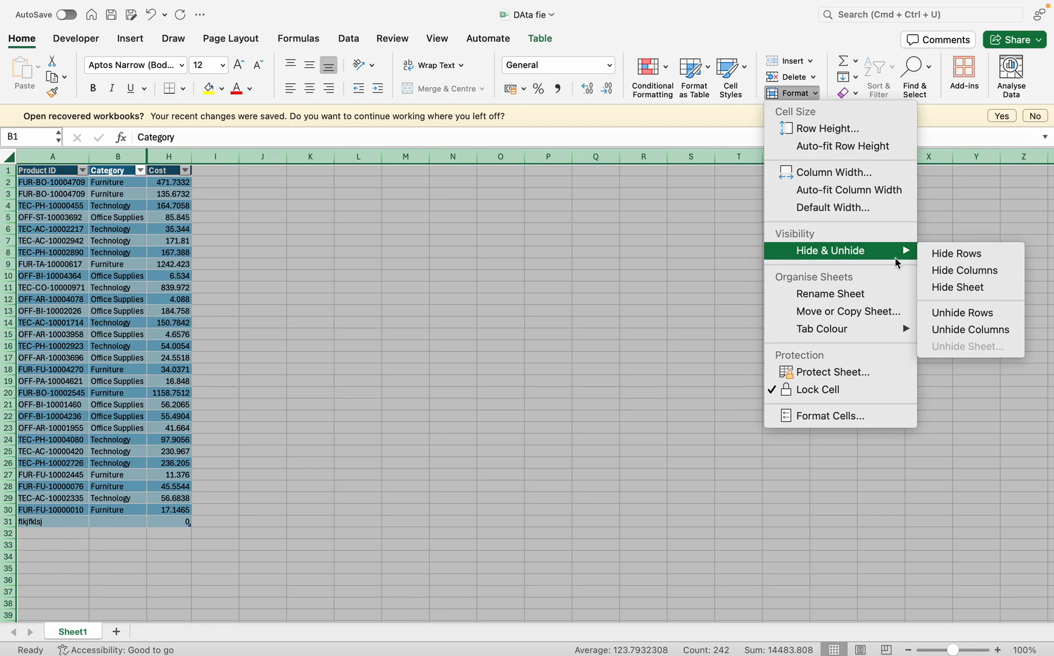
left_click(959, 329)
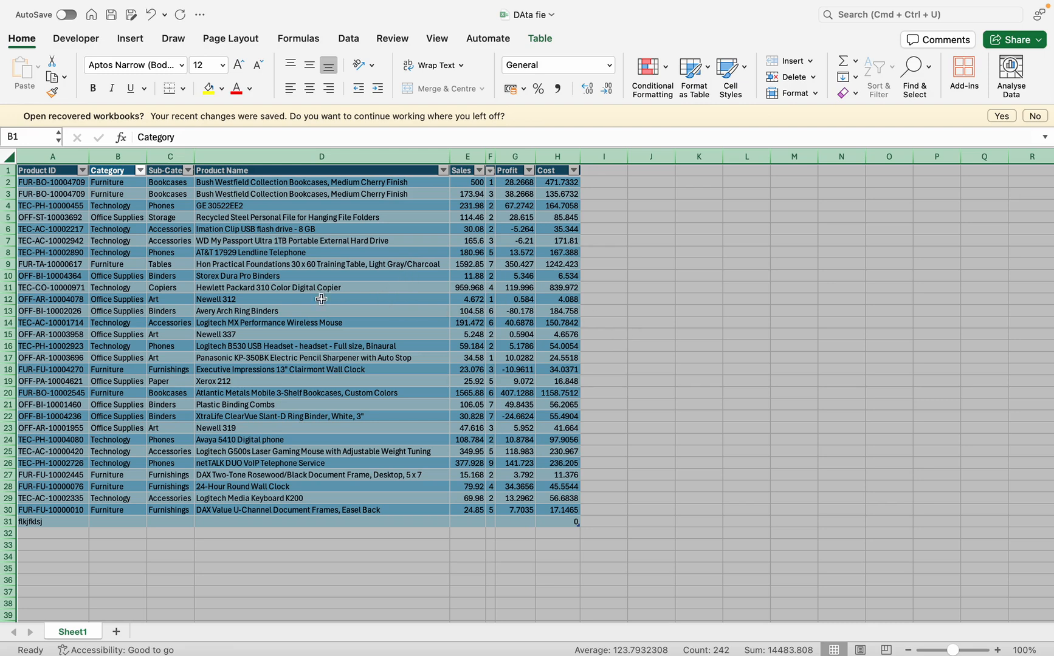
Hide rows 4 to 15 of the product table
left_click_drag(8, 205, 5, 339)
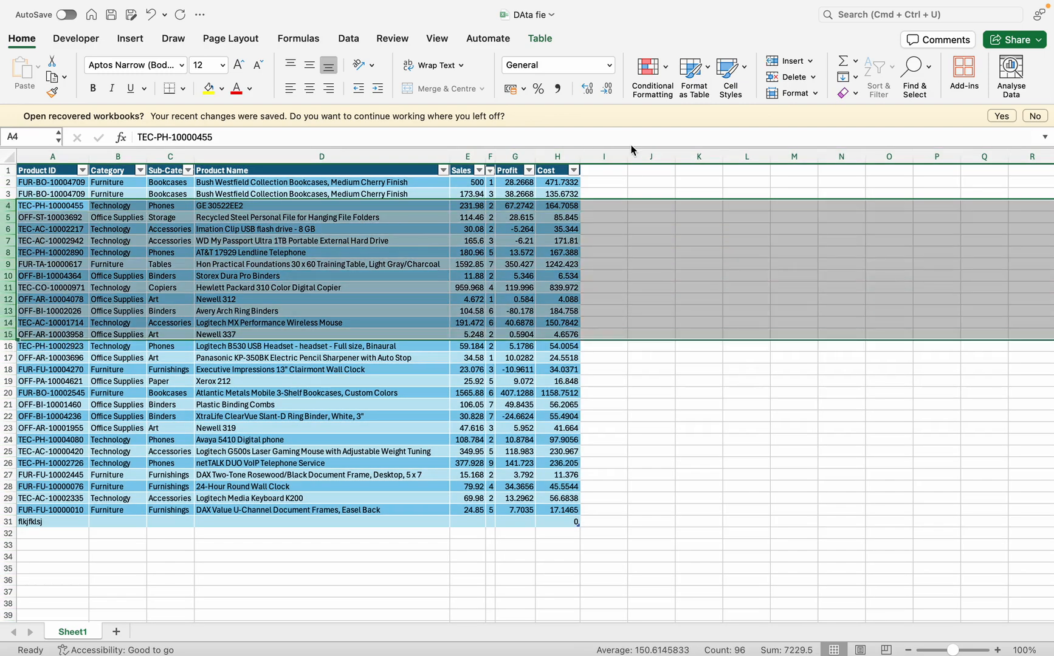
left_click(809, 93)
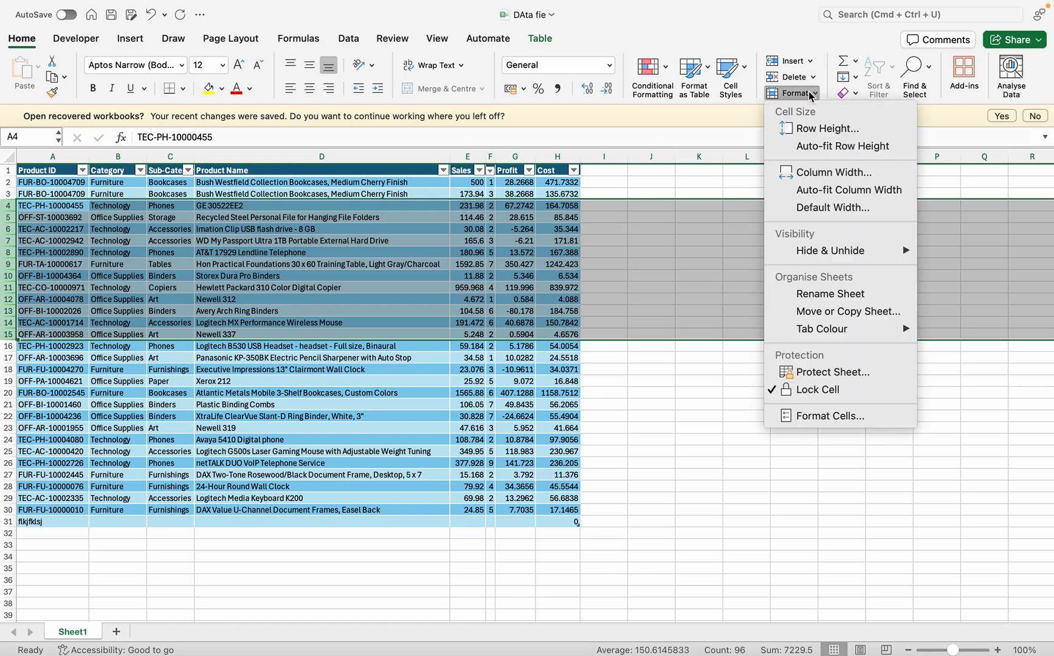
mouse_move(822, 252)
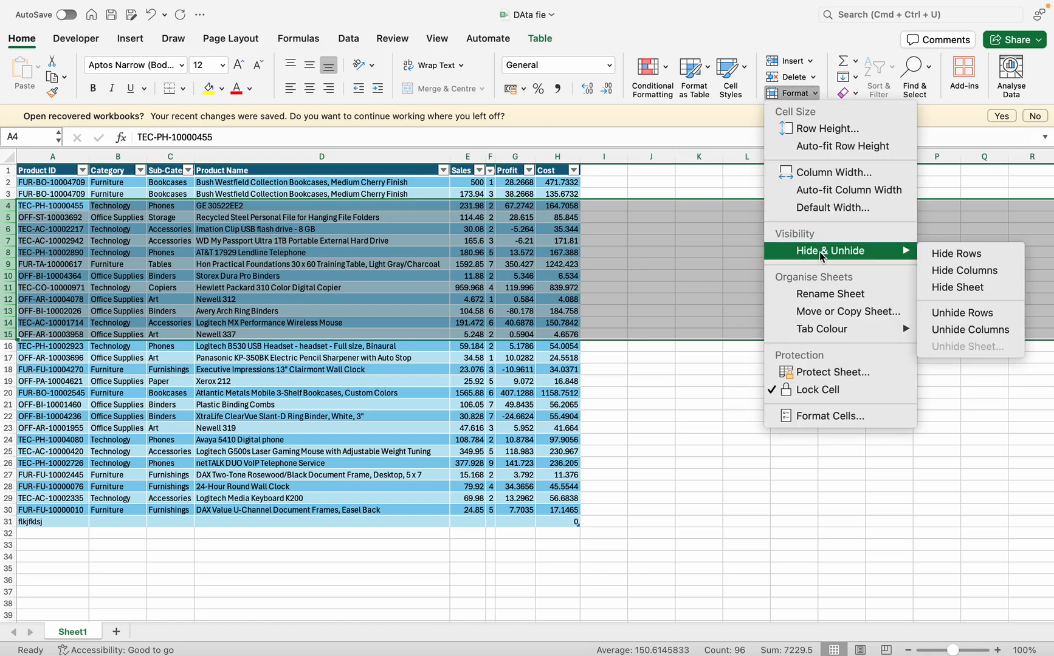
left_click(978, 257)
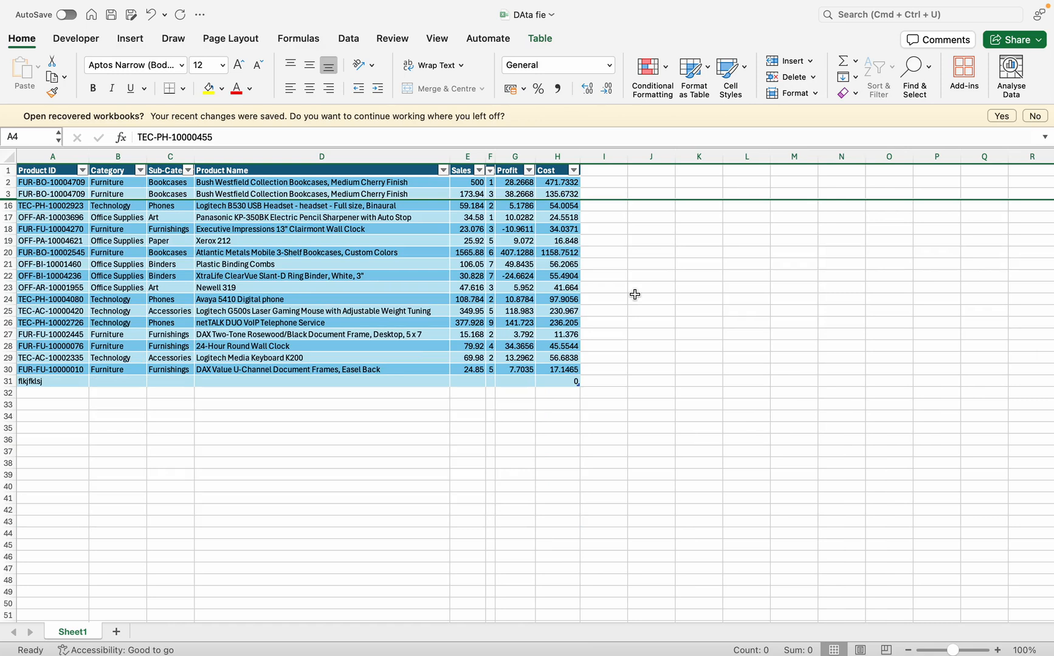
Select the entire sheet and unhide its hidden rows
left_click_drag(9, 184, 2, 275)
left_click(5, 193)
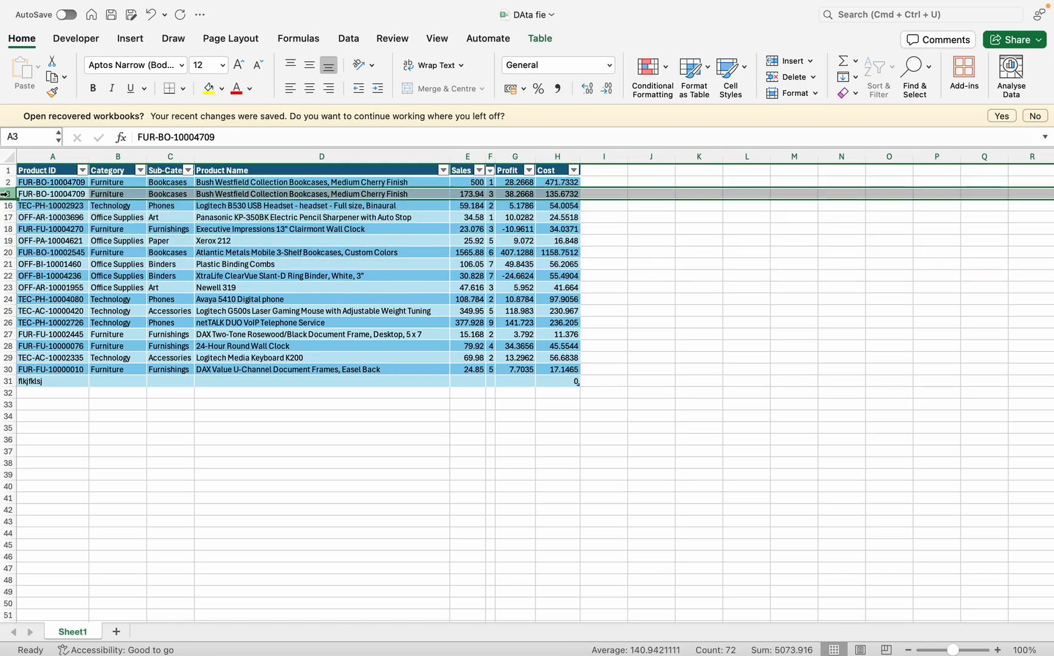
mouse_move(5, 196)
left_mouse_down()
mouse_move(5, 243)
mouse_move(5, 205)
left_mouse_up()
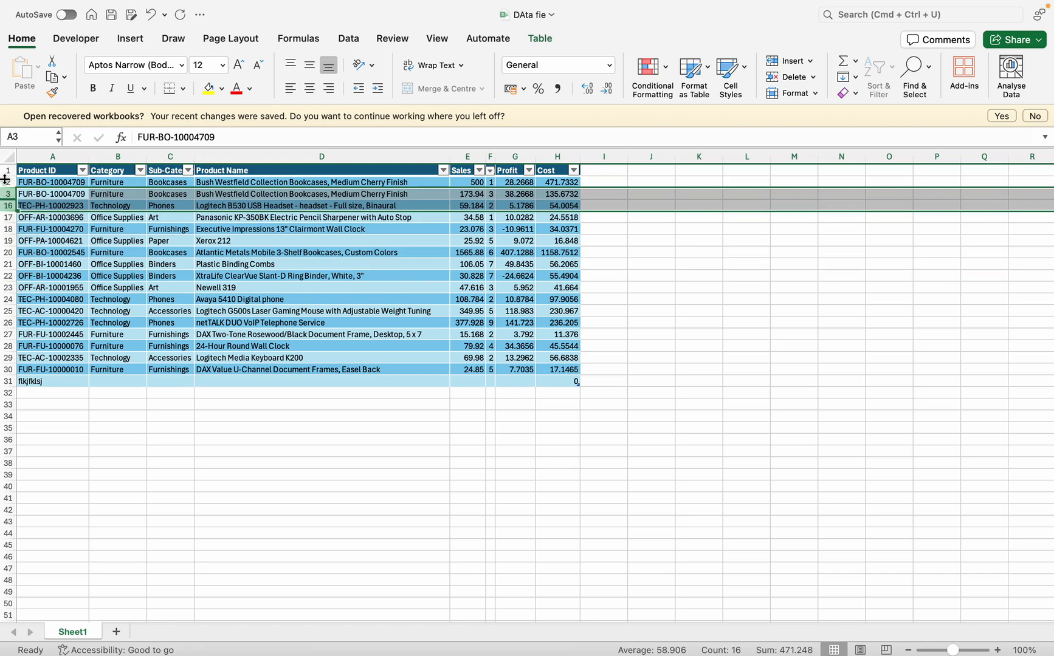
left_click(8, 157)
left_click(809, 95)
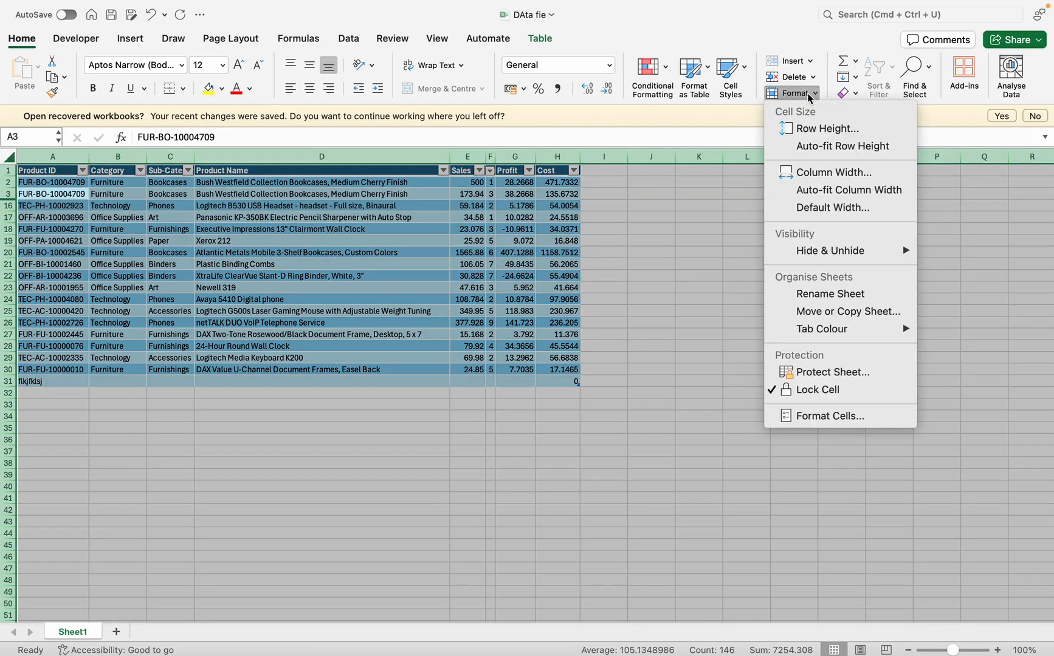
mouse_move(840, 250)
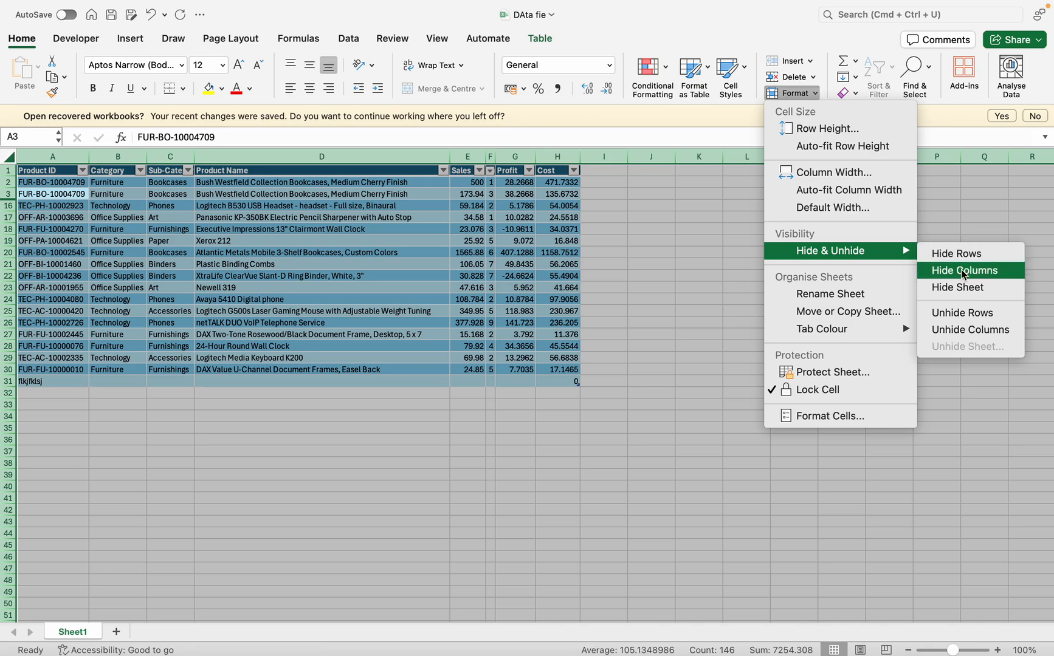
left_click(953, 314)
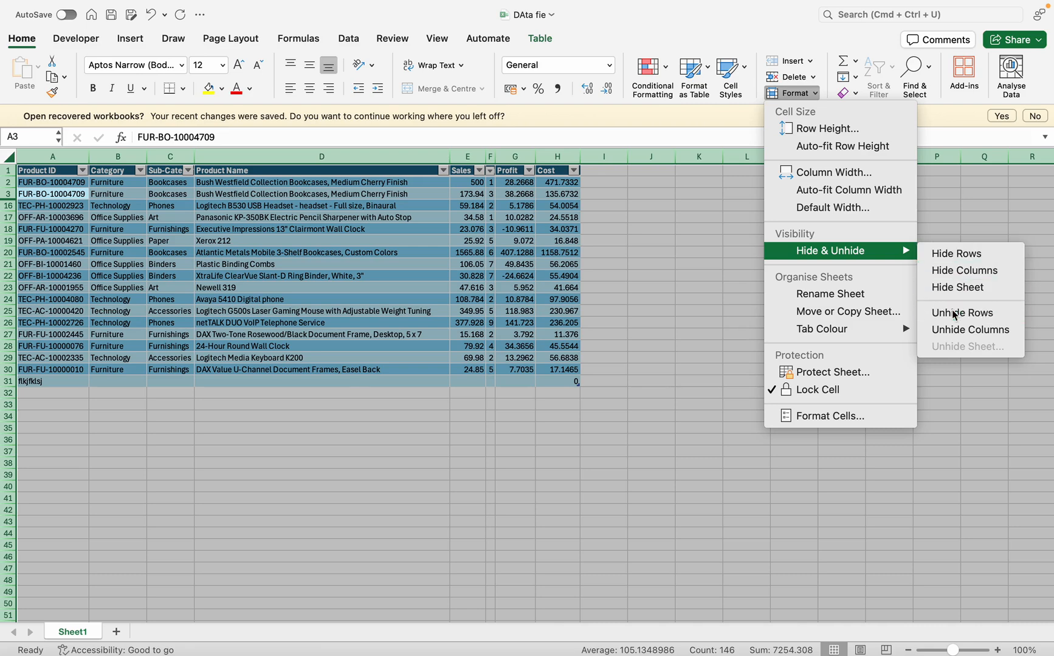
Auto-fit all column widths on the selected sheet so the full headers fit, and clear the selection
double_click(497, 164)
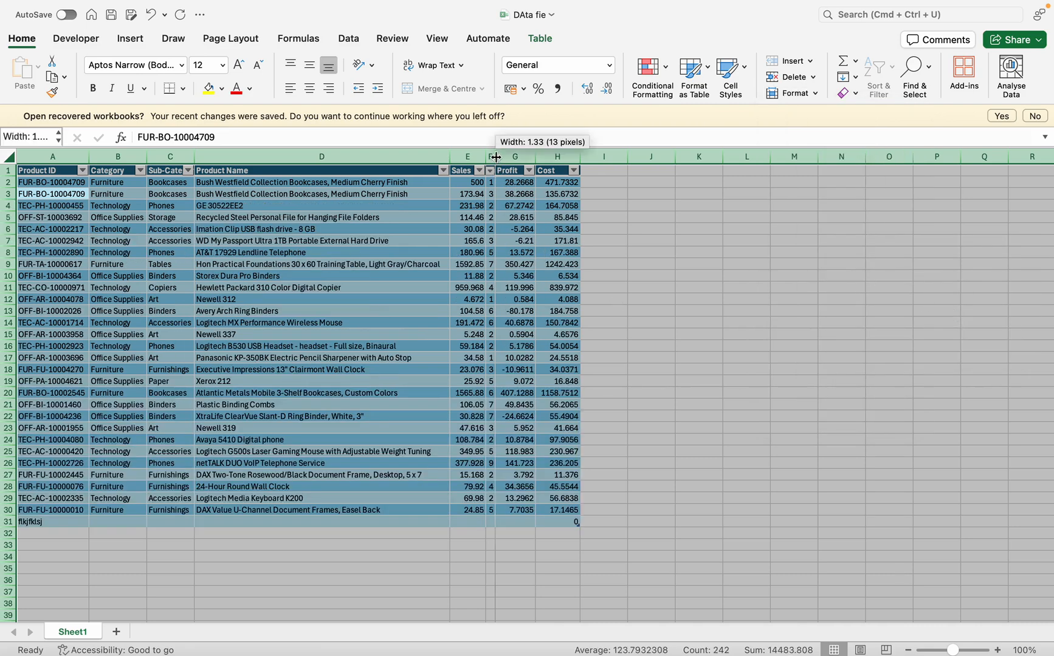
left_click(538, 253)
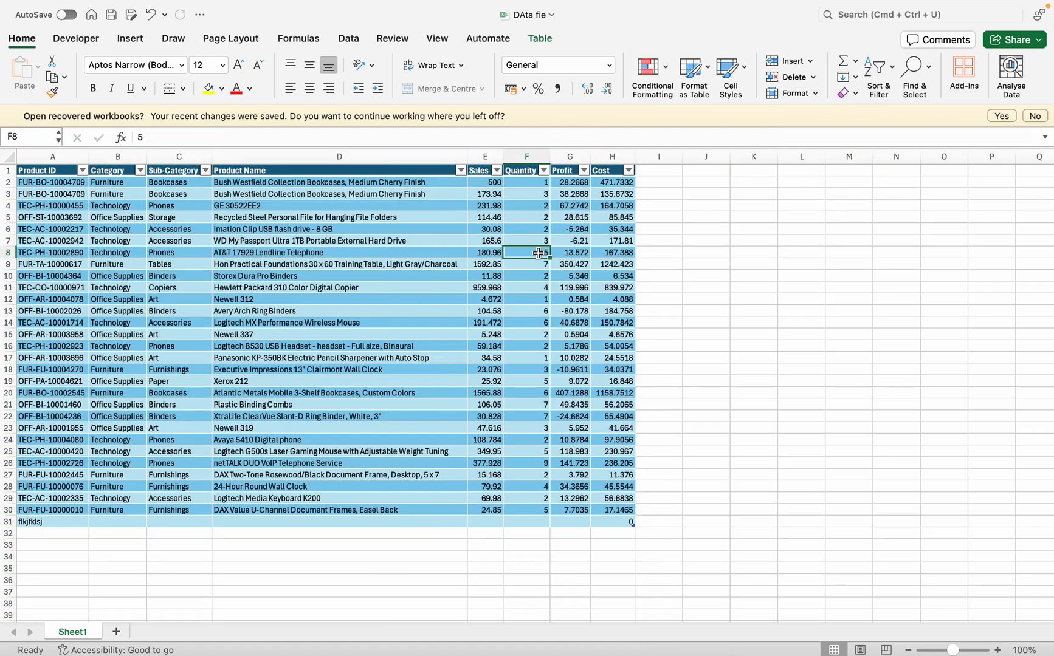
Give the Sheet1 tab a medium green theme colour
left_click(473, 263)
left_click(815, 93)
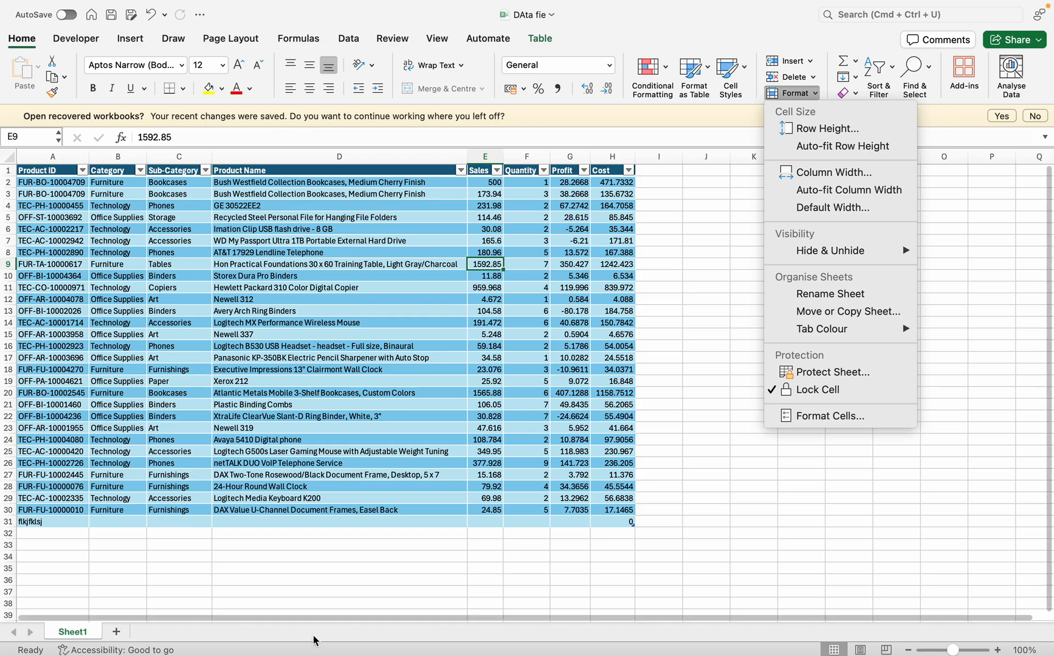
mouse_move(825, 331)
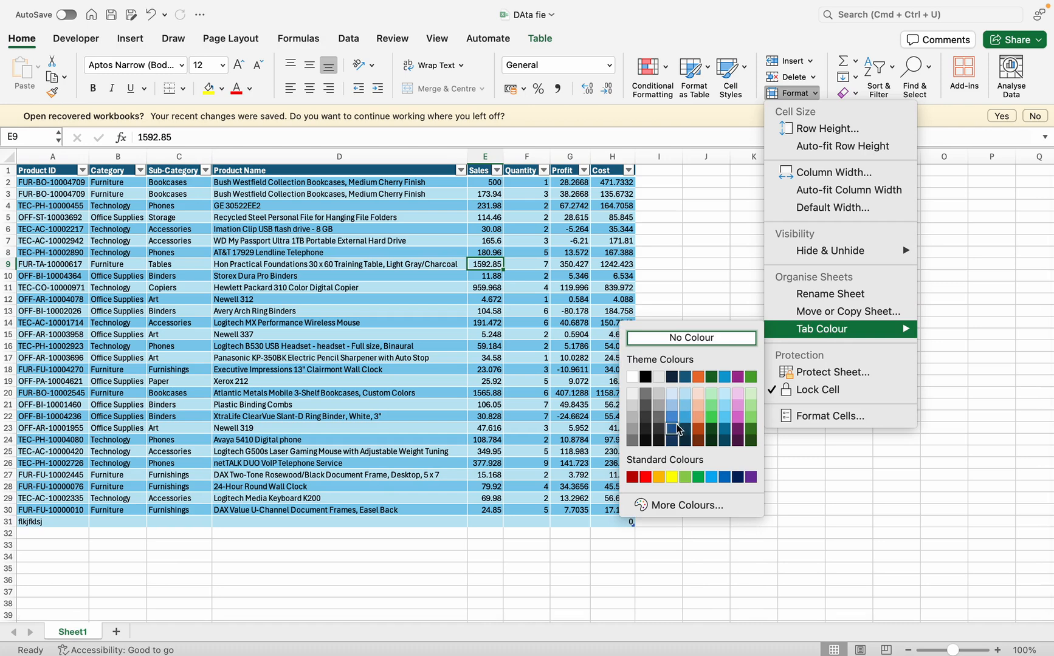
left_click(711, 417)
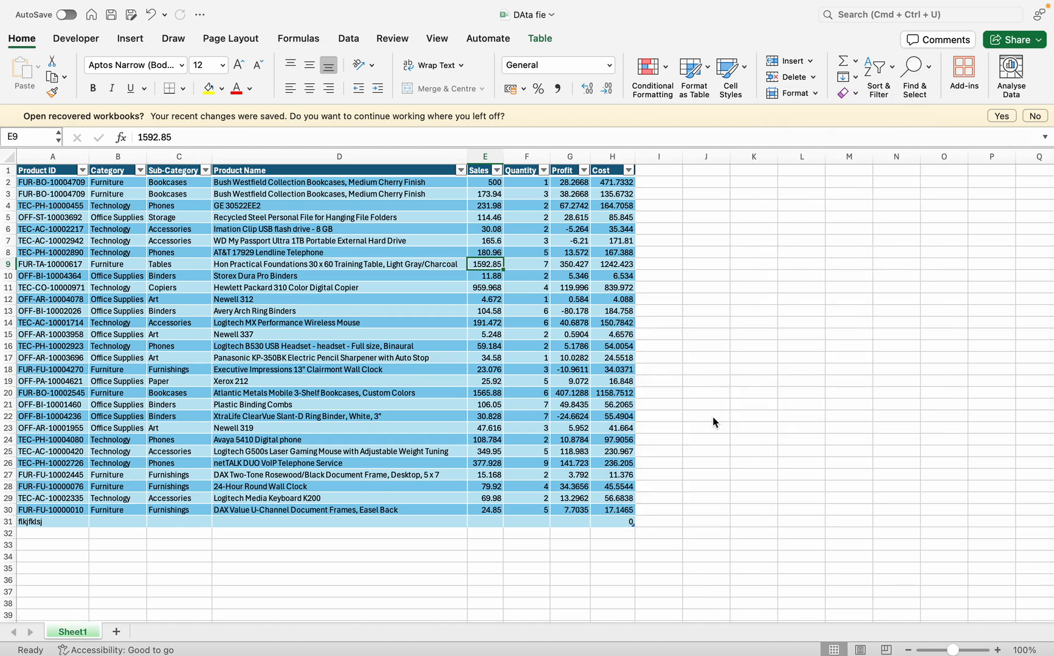
Add a new blank sheet after Sheet1 and return to Sheet1
left_click(116, 632)
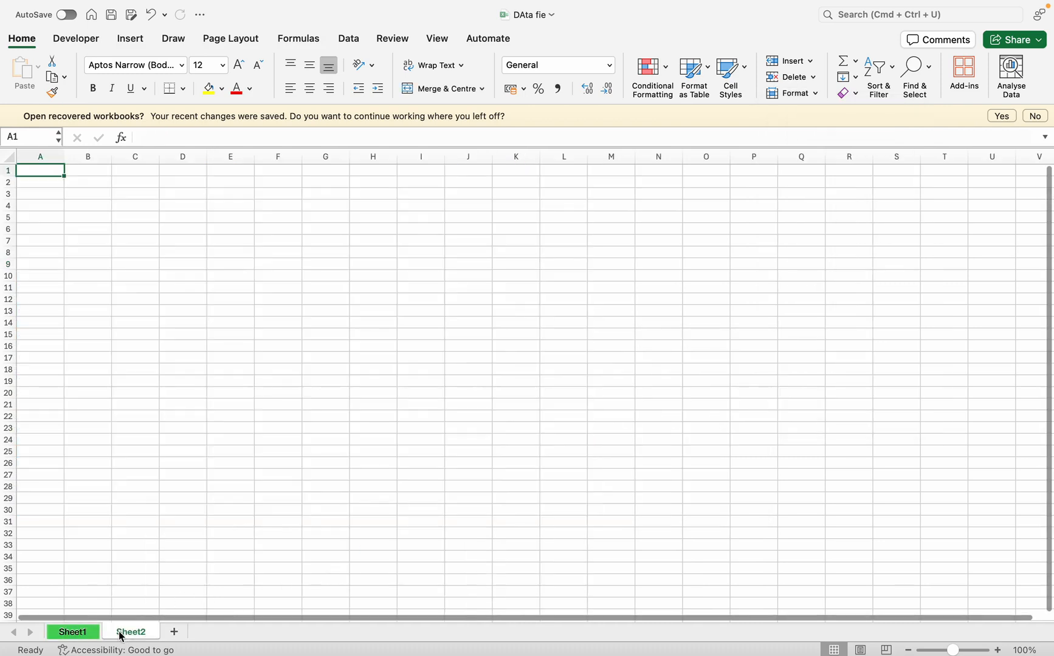
left_click(78, 638)
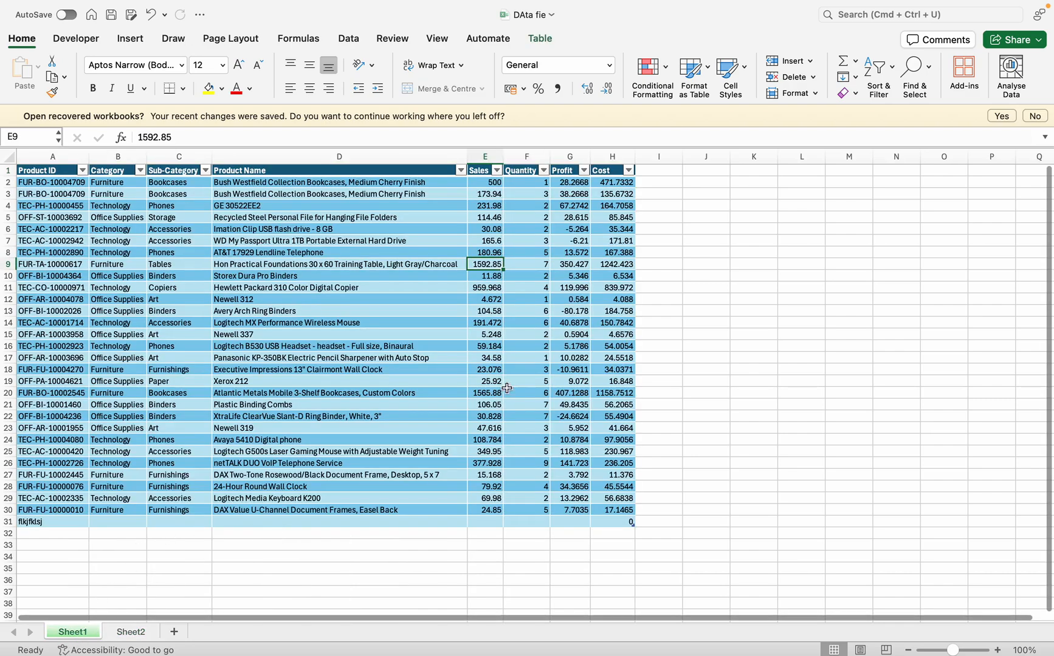
double_click(77, 633)
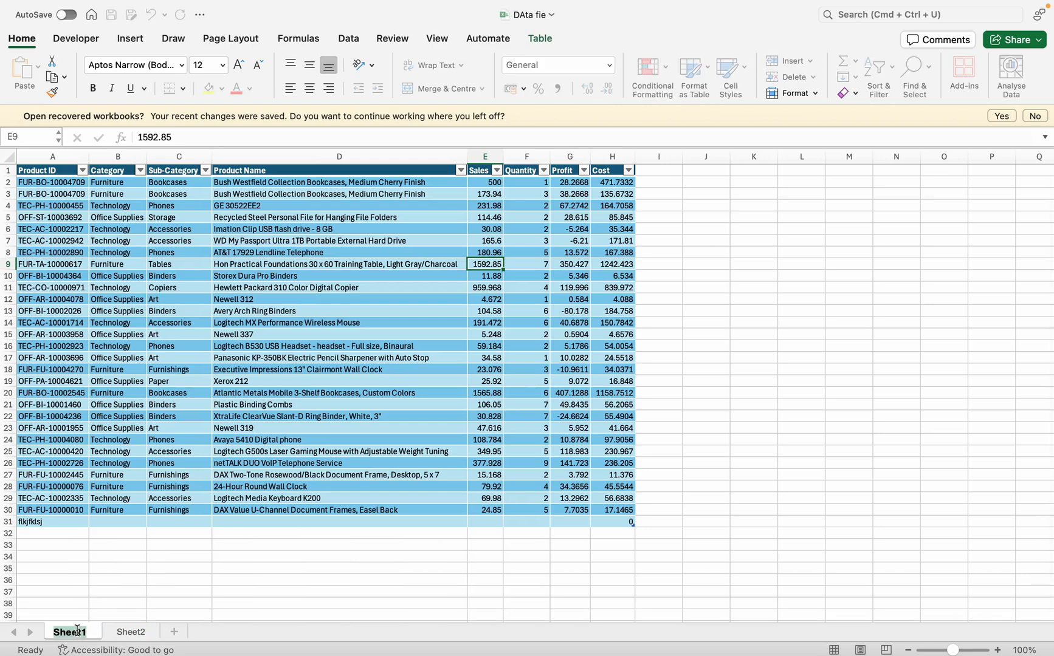
left_click(170, 604)
left_click(139, 634)
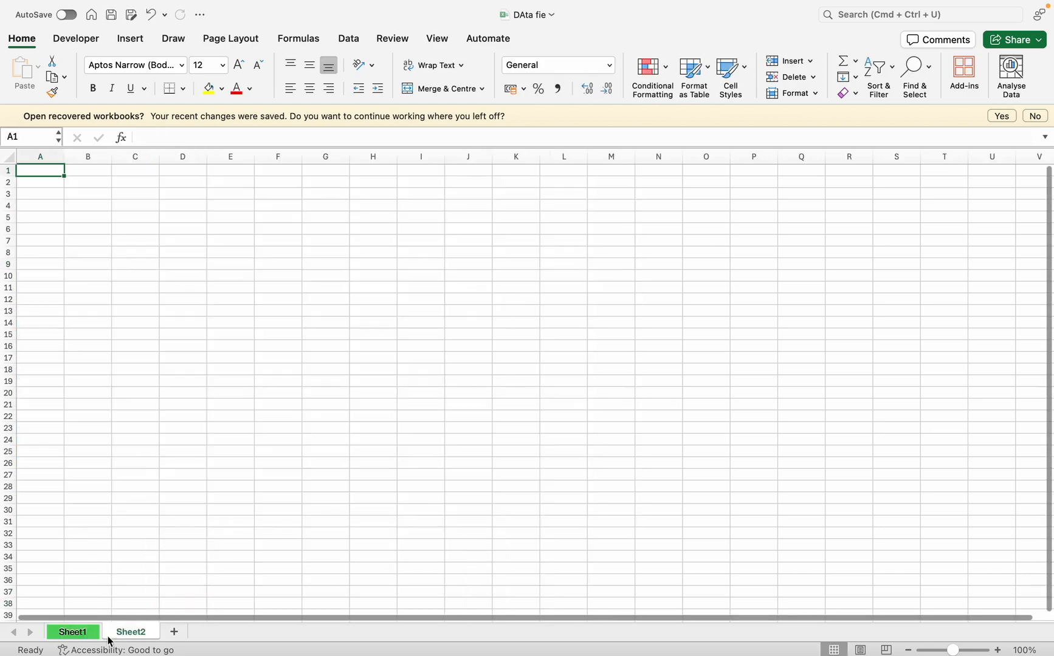
left_click(70, 633)
right_click(70, 635)
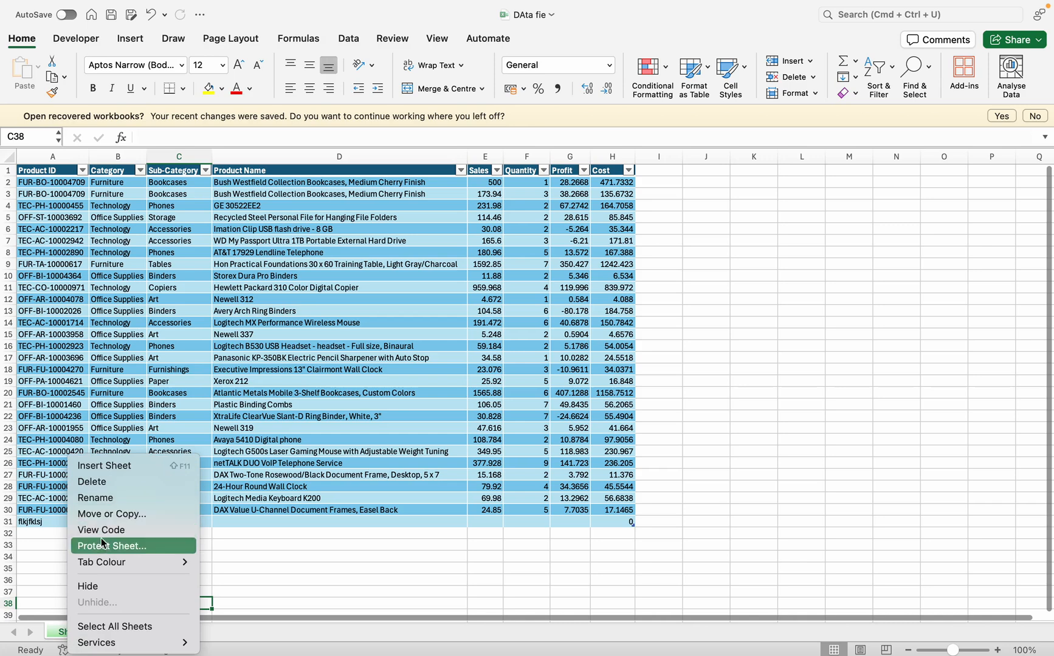
left_click(814, 92)
Protect Sheet1 with a password, entering and verifying the password and keeping the default user permissions
left_click(815, 92)
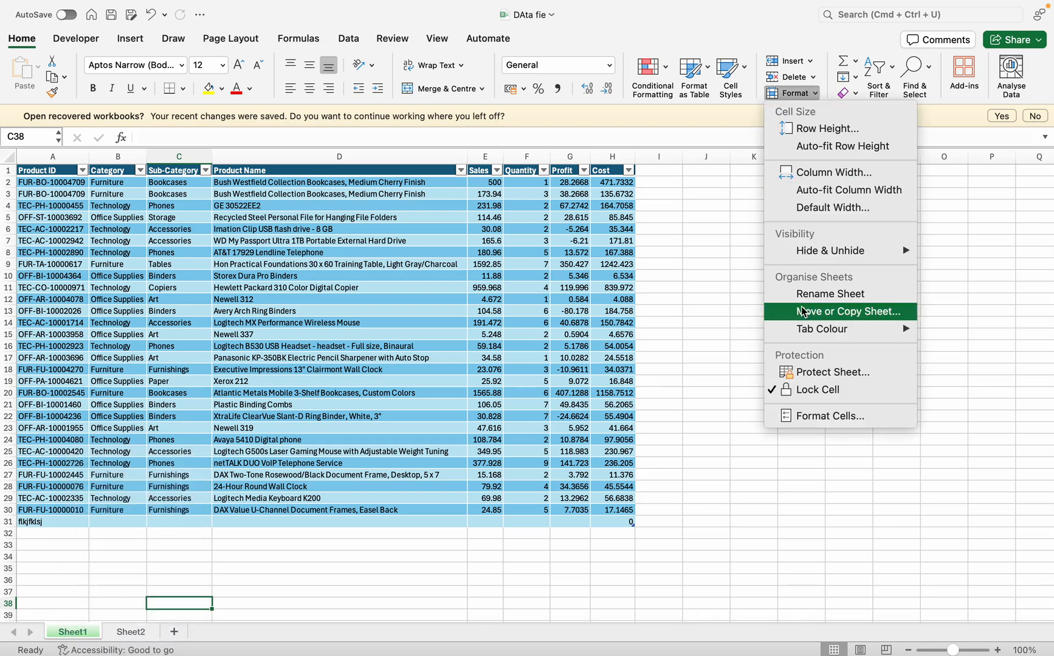
left_click(808, 373)
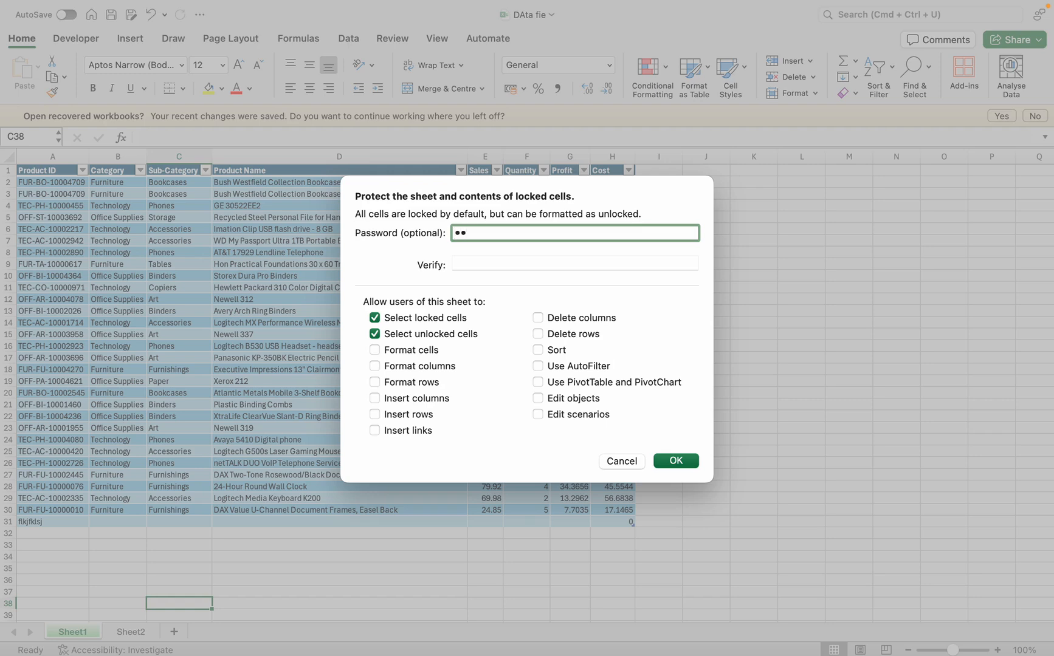
left_click(574, 262)
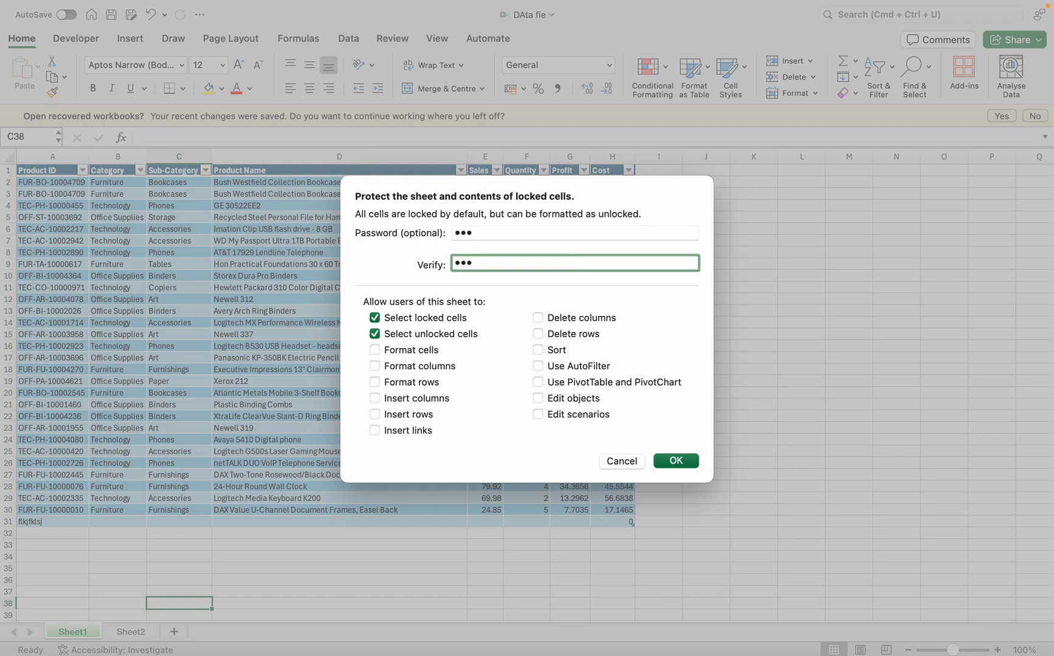
key("Return")
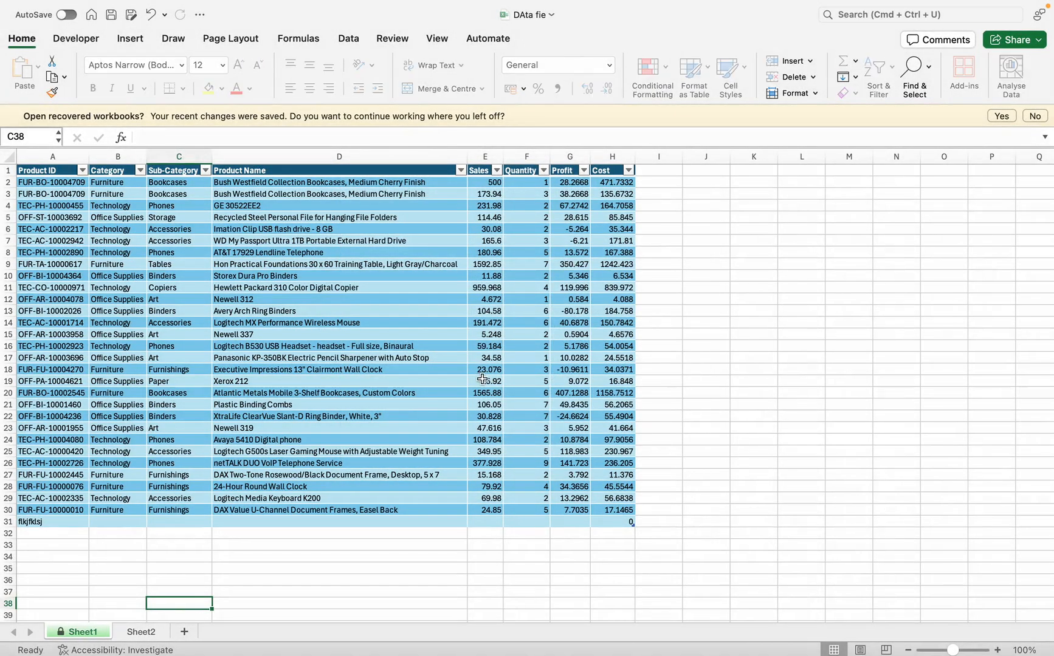
Try to enter "f" in empty cell C38 of the protected sheet and dismiss the alert
key("f")
left_click(489, 399)
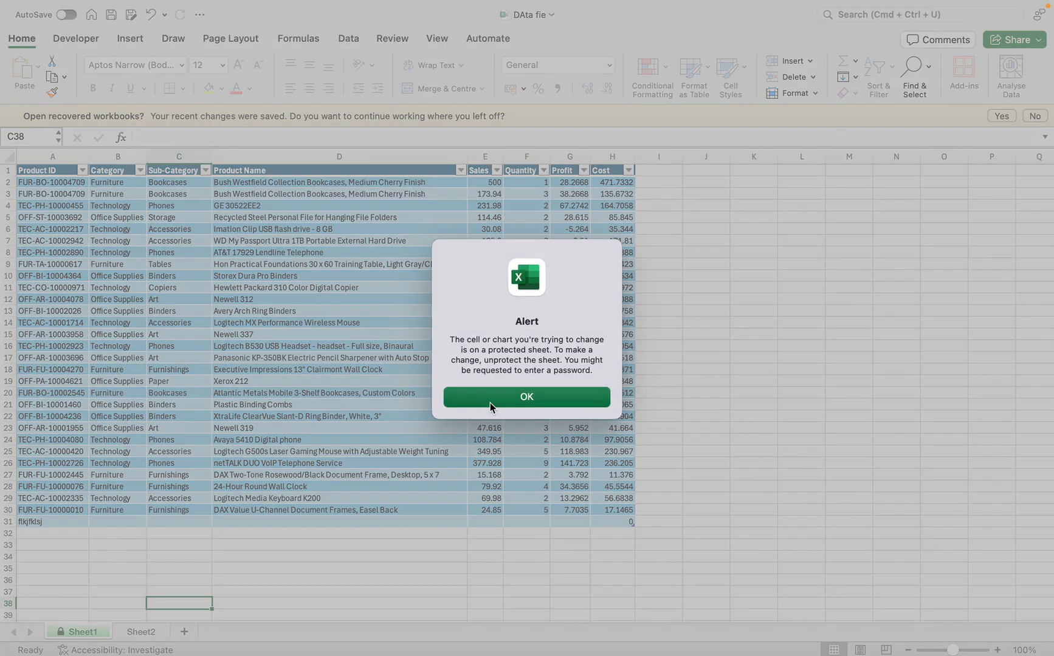
left_click(491, 400)
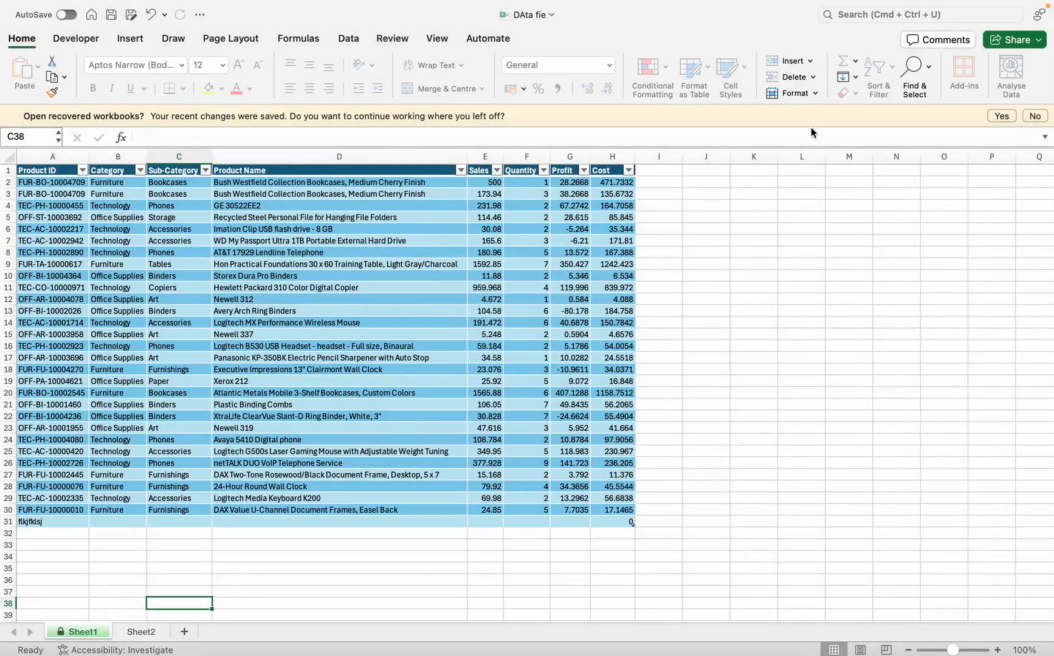
Unprotect Sheet1 by entering the sheet password
left_click(815, 93)
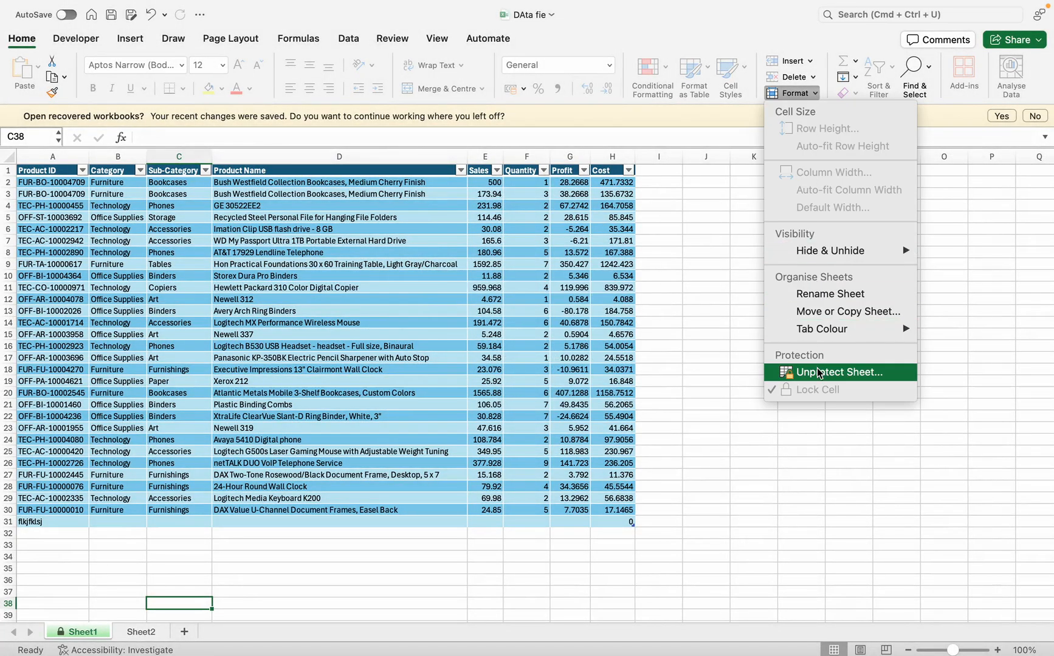
left_click(790, 371)
type("•")
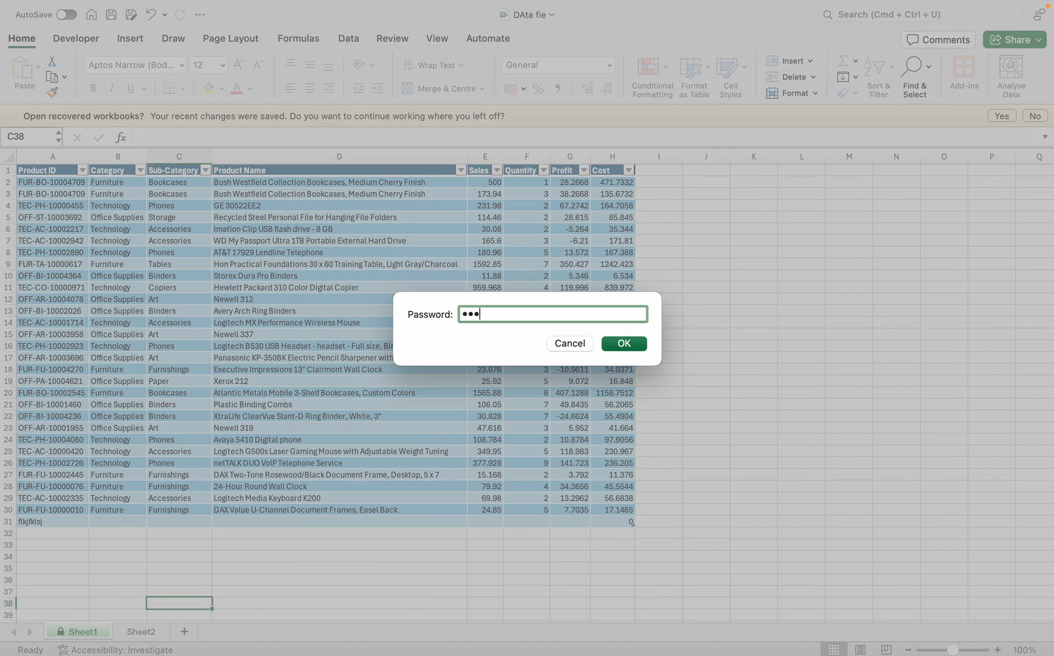
key("Return")
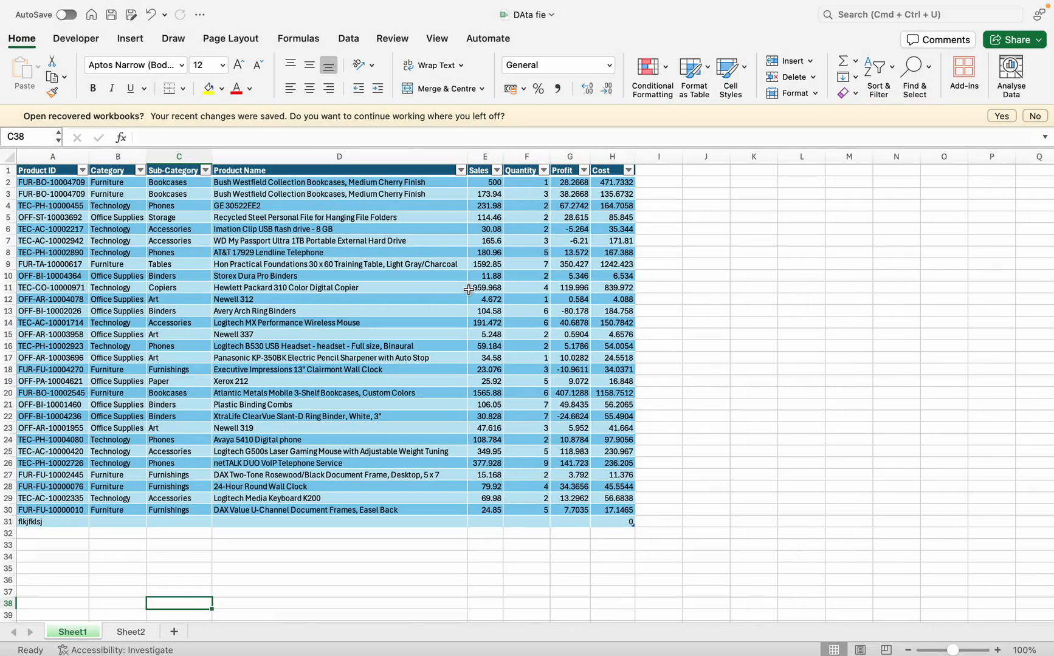